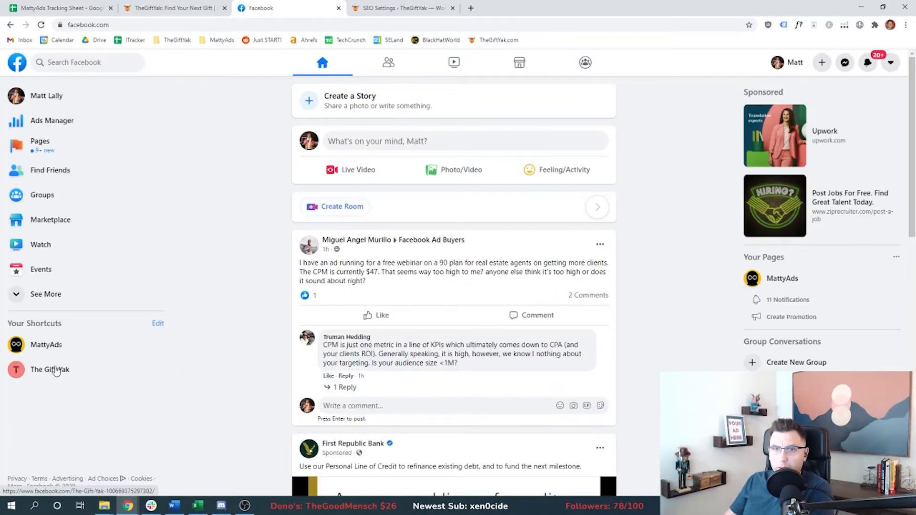
Open The Gift Yak page and create the page username "thegiftyak"
{"action": "left_click", "coordinate": [56, 371]}
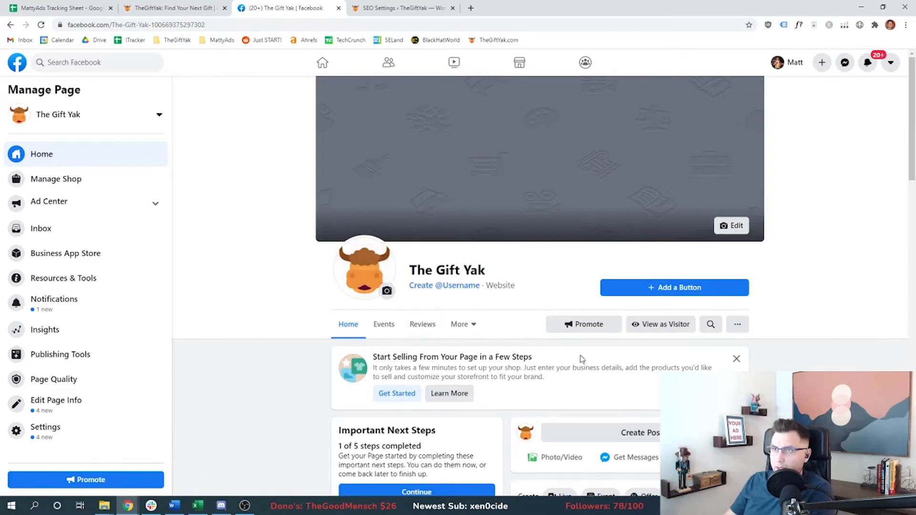
{"action": "left_click", "coordinate": [453, 285]}
{"action": "left_click", "coordinate": [391, 314]}
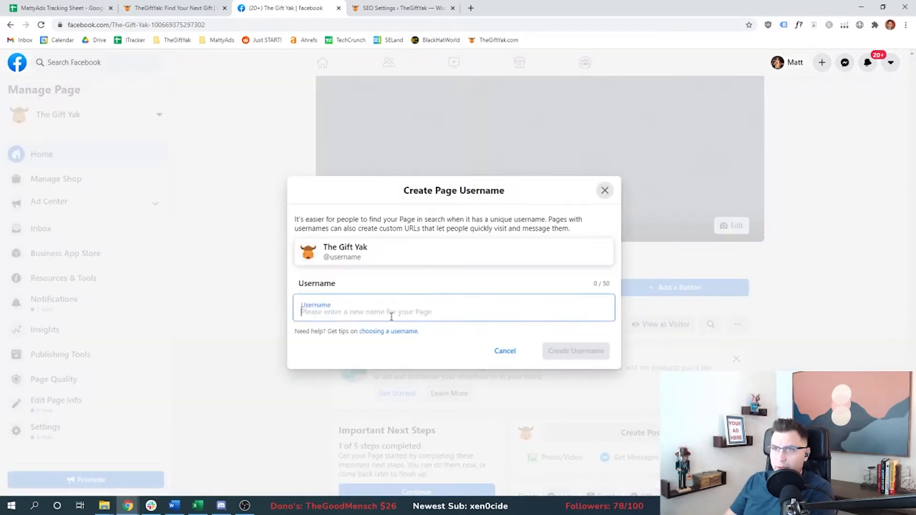
{"action": "type", "text": "thegiftyak"}
{"action": "left_click", "coordinate": [559, 354]}
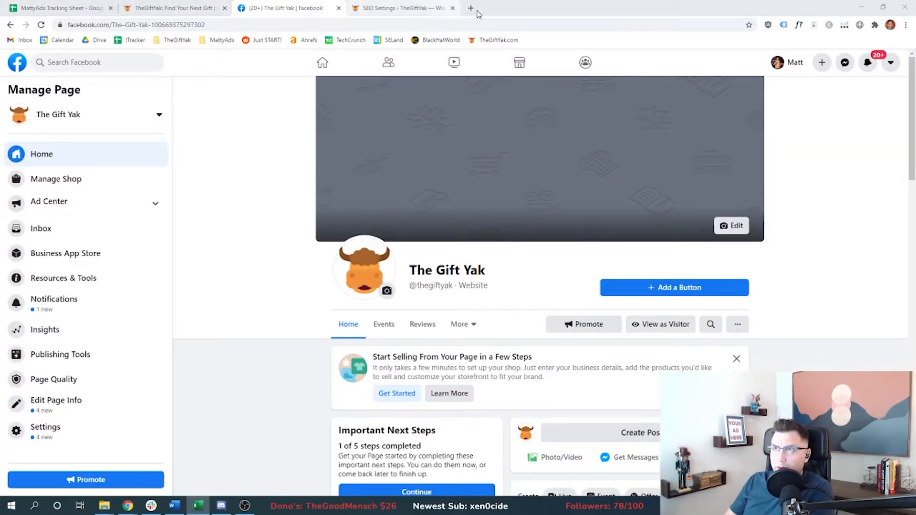
Switch to Canva in a new browser tab and create a blank Facebook Cover design
{"action": "left_click", "coordinate": [470, 8]}
{"action": "type", "text": "ca"}
{"action": "key", "text": "Return"}
{"action": "left_click", "coordinate": [834, 67]}
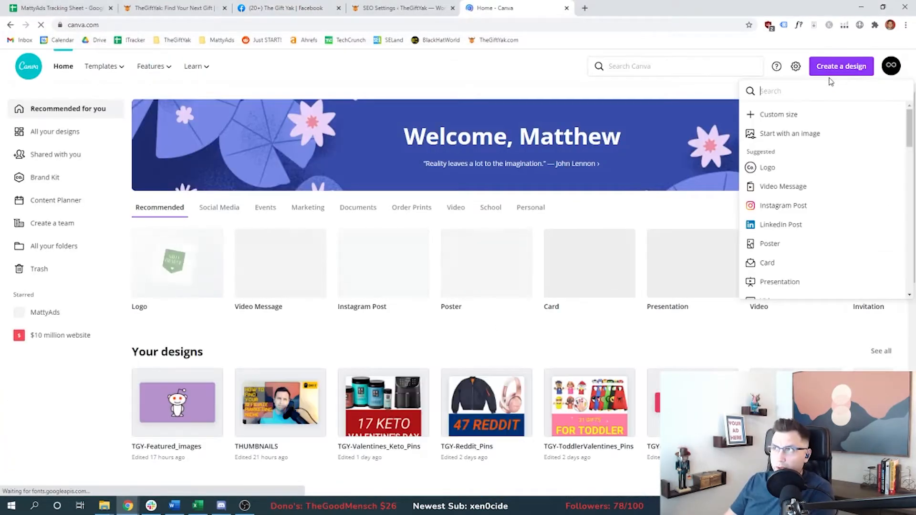
{"action": "type", "text": "facebook"}
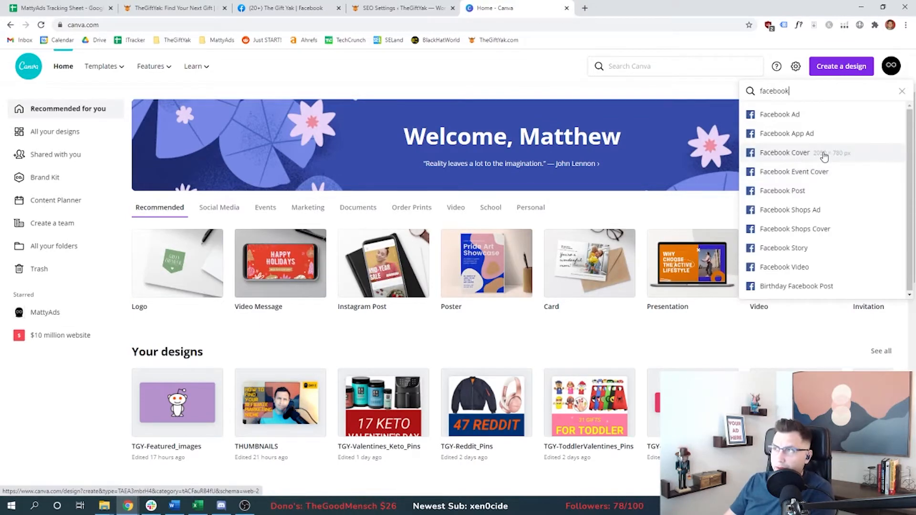
{"action": "left_click", "coordinate": [823, 157]}
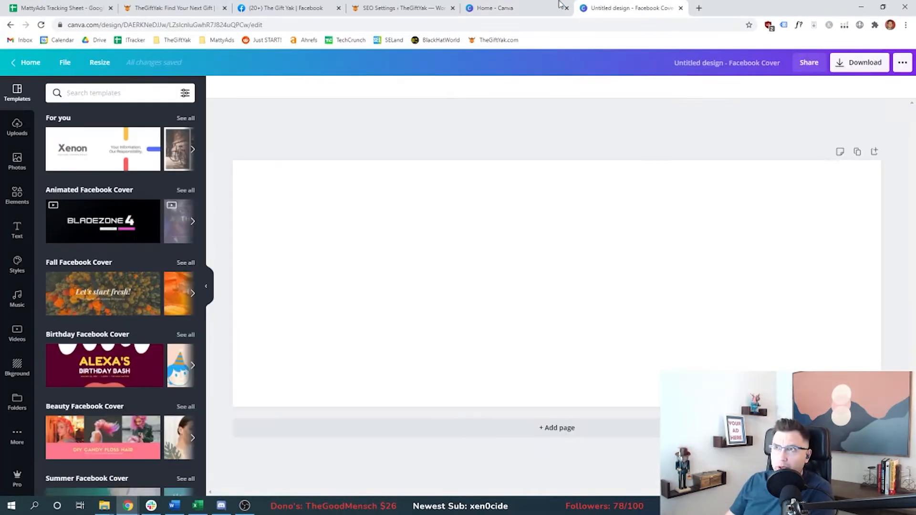
Go back to the Canva home page and open an existing Gift Yak design from the full list of designs
{"action": "left_click", "coordinate": [518, 7]}
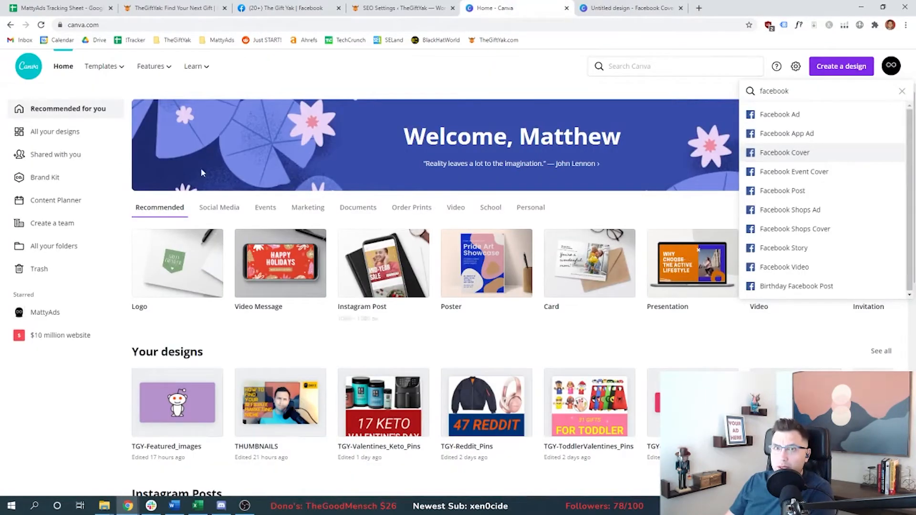
{"action": "left_click", "coordinate": [82, 135]}
{"action": "left_click", "coordinate": [308, 312]}
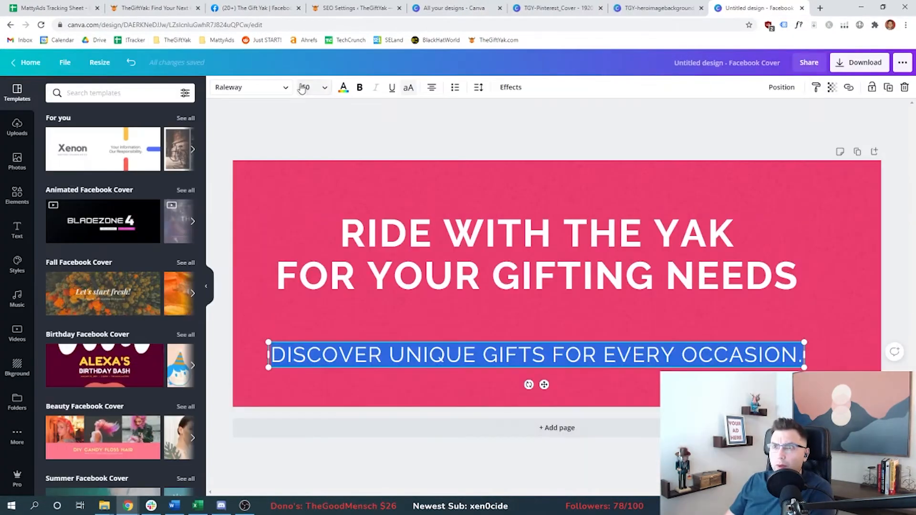
Reduce the font size of the "Discover unique gifts for every occasion." tagline and save the cover image on the Facebook page
{"action": "left_click", "coordinate": [306, 88]}
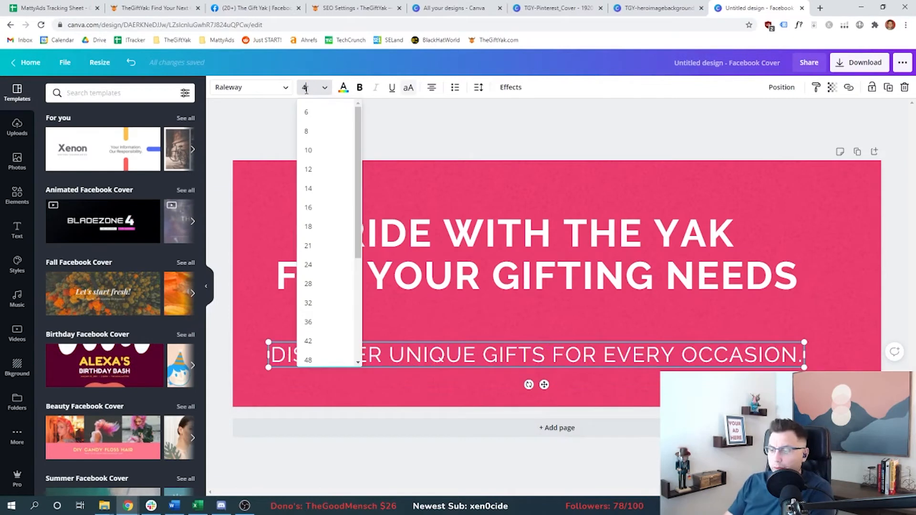
{"action": "key", "text": "Escape"}
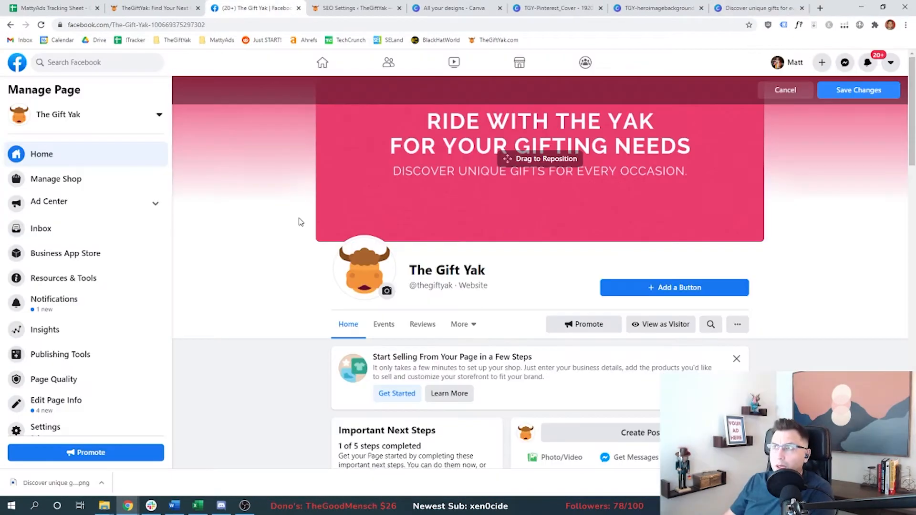
{"action": "left_click", "coordinate": [840, 91]}
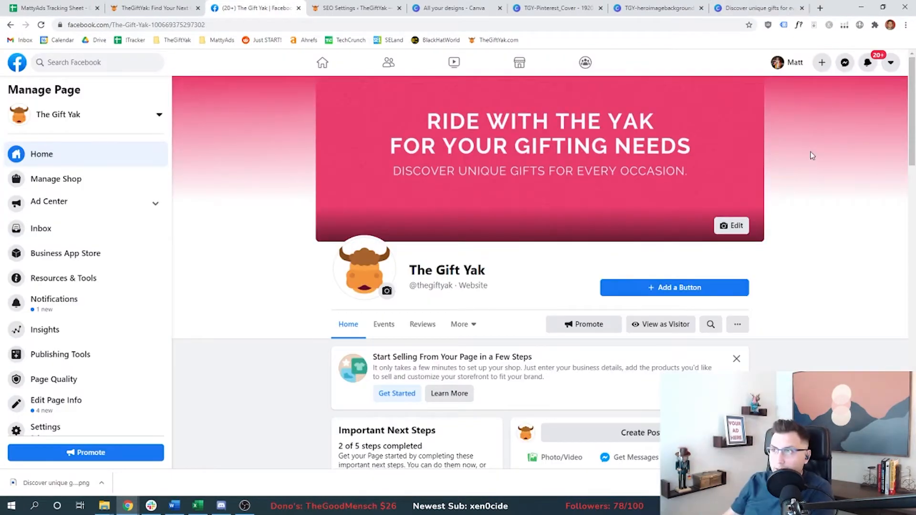
Add a Learn More button to The Gift Yak page and open the page's settings
{"action": "left_click", "coordinate": [674, 288]}
{"action": "left_click", "coordinate": [377, 308]}
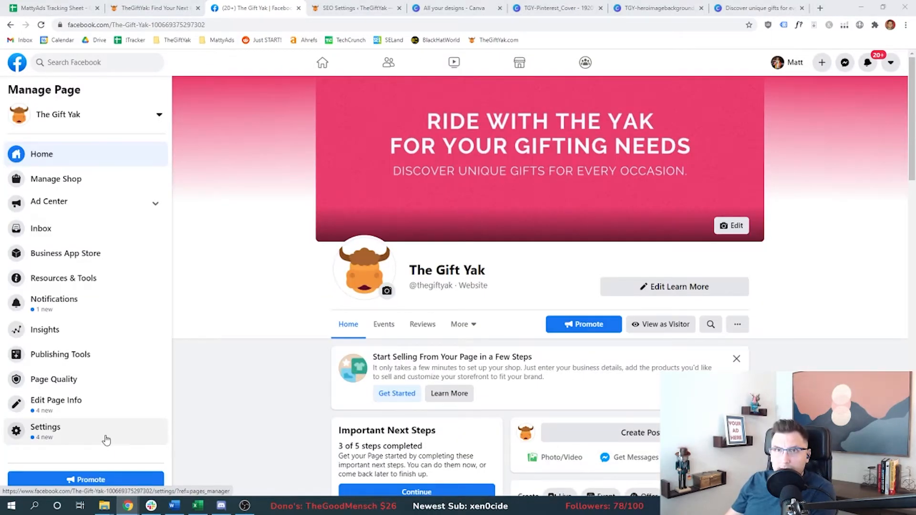
{"action": "left_click", "coordinate": [106, 439]}
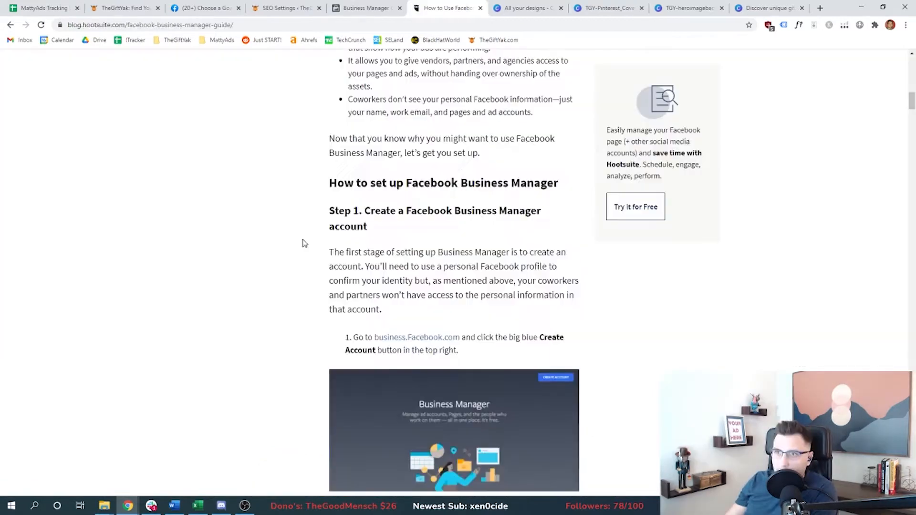
Read the Hootsuite guide's instructions on creating a Business Manager account and adding a Facebook business page
{"action": "scroll", "coordinate": [304, 243], "scroll_direction": "down", "scroll_amount": 4}
{"action": "scroll", "coordinate": [389, 248], "scroll_direction": "down", "scroll_amount": 4}
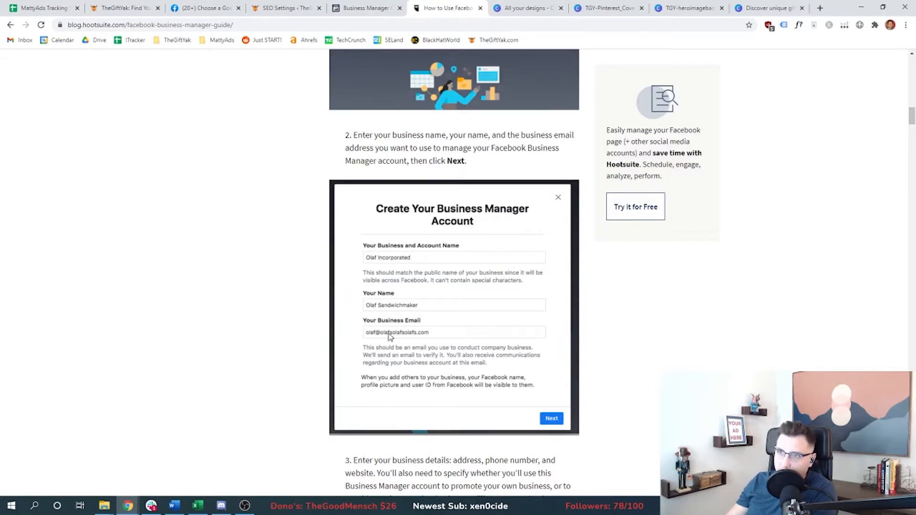
{"action": "scroll", "coordinate": [302, 307], "scroll_direction": "down", "scroll_amount": 8}
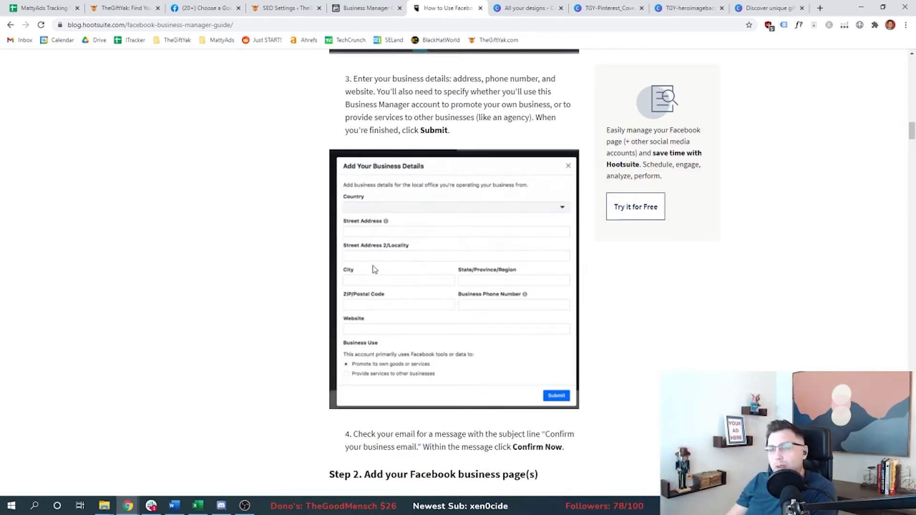
{"action": "scroll", "coordinate": [310, 348], "scroll_direction": "down", "scroll_amount": 9}
{"action": "scroll", "coordinate": [300, 332], "scroll_direction": "down", "scroll_amount": 1}
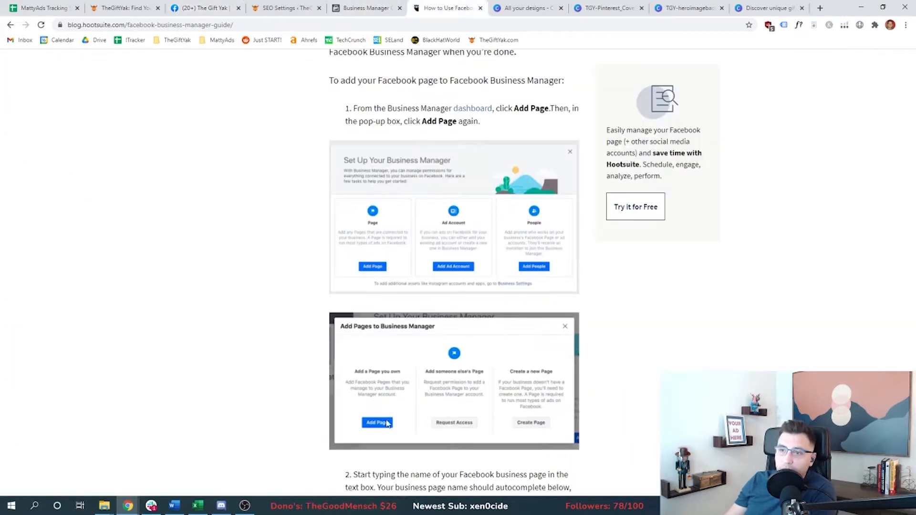
{"action": "scroll", "coordinate": [309, 373], "scroll_direction": "down", "scroll_amount": 1}
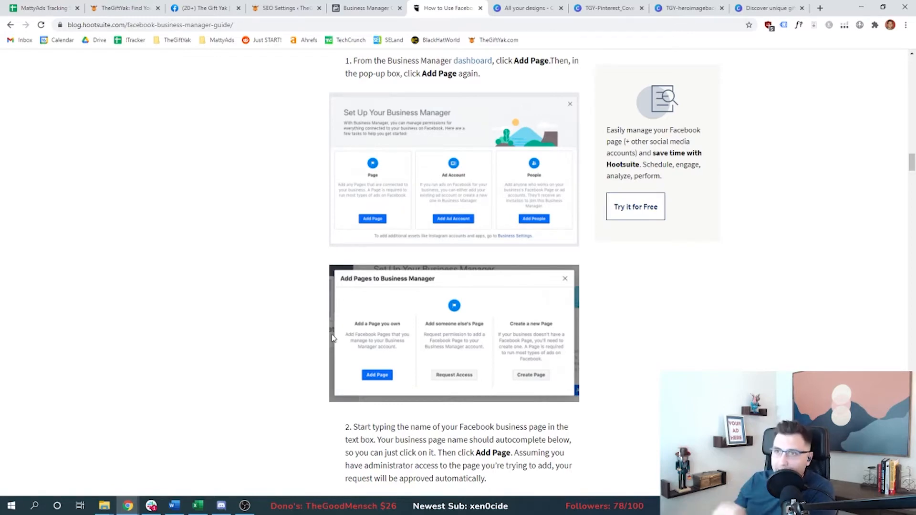
{"action": "scroll", "coordinate": [298, 363], "scroll_direction": "down", "scroll_amount": 1}
{"action": "scroll", "coordinate": [299, 364], "scroll_direction": "down", "scroll_amount": 3}
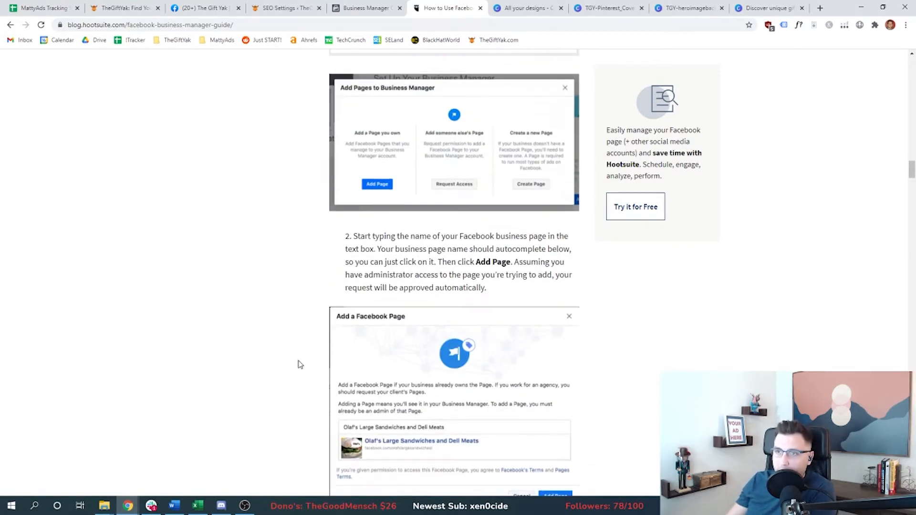
{"action": "scroll", "coordinate": [299, 364], "scroll_direction": "down", "scroll_amount": 4}
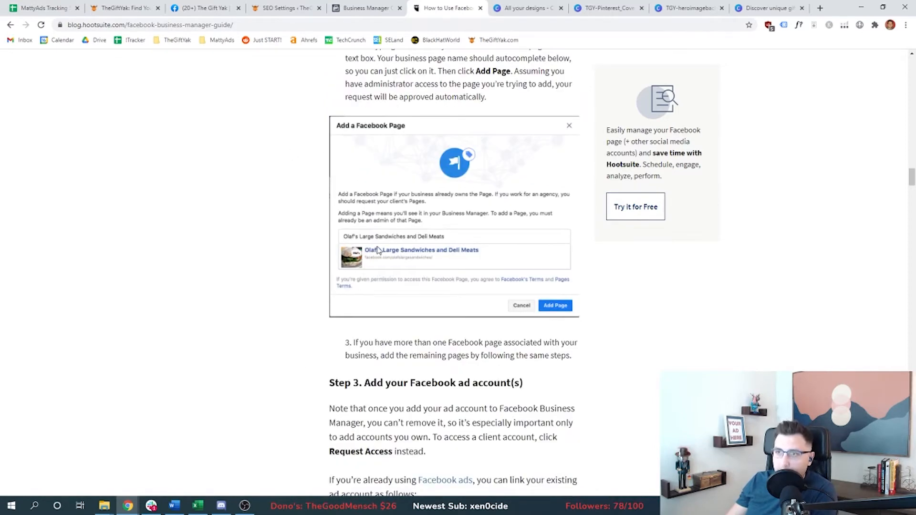
Review the guide's Step 3 on adding or creating a Facebook ad account in Business Manager
{"action": "scroll", "coordinate": [381, 250], "scroll_direction": "down", "scroll_amount": 4}
{"action": "scroll", "coordinate": [308, 305], "scroll_direction": "down", "scroll_amount": 2}
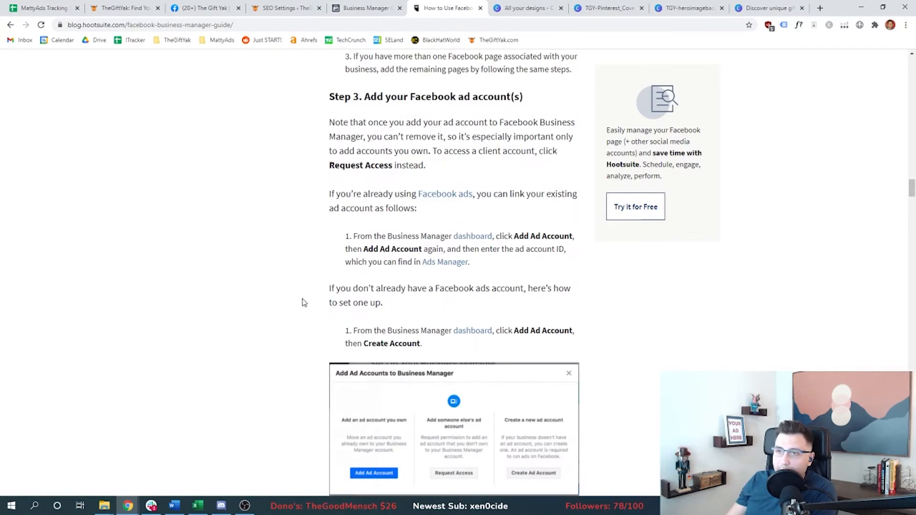
{"action": "scroll", "coordinate": [360, 437], "scroll_direction": "down", "scroll_amount": 4}
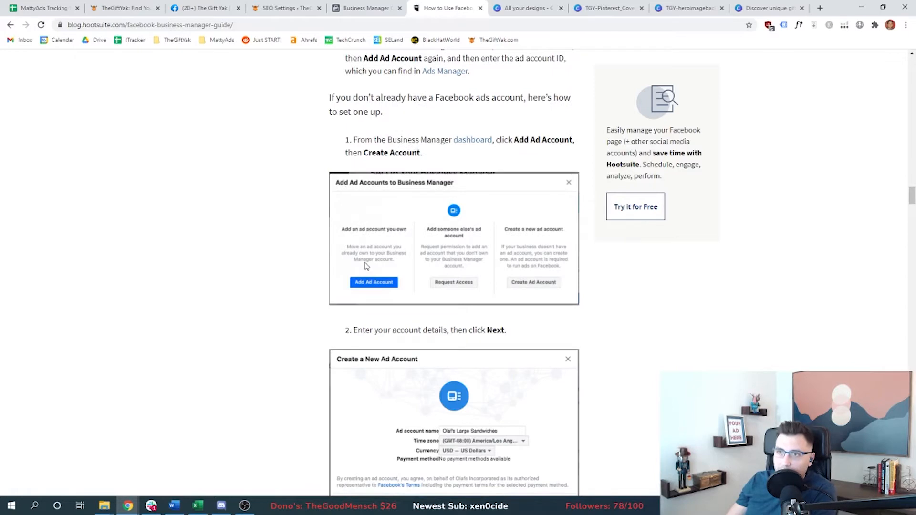
{"action": "scroll", "coordinate": [353, 320], "scroll_direction": "down", "scroll_amount": 2}
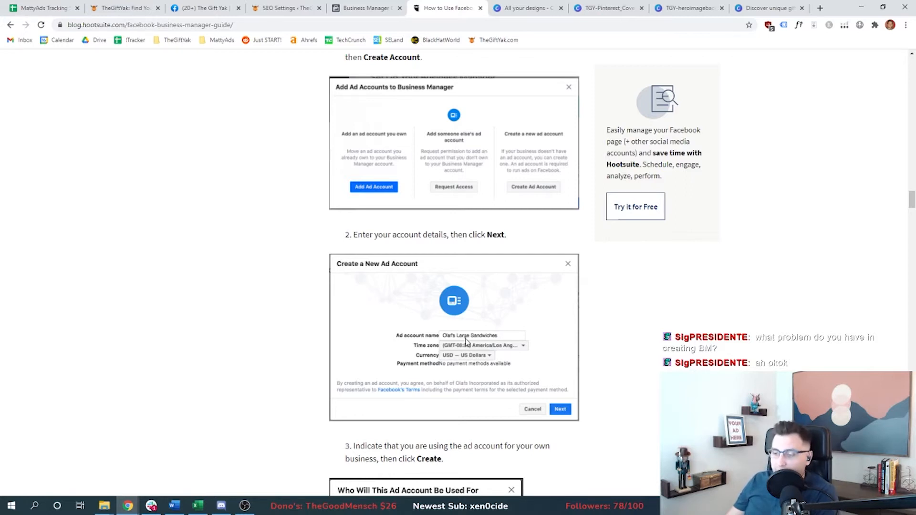
{"action": "scroll", "coordinate": [265, 336], "scroll_direction": "down", "scroll_amount": 6}
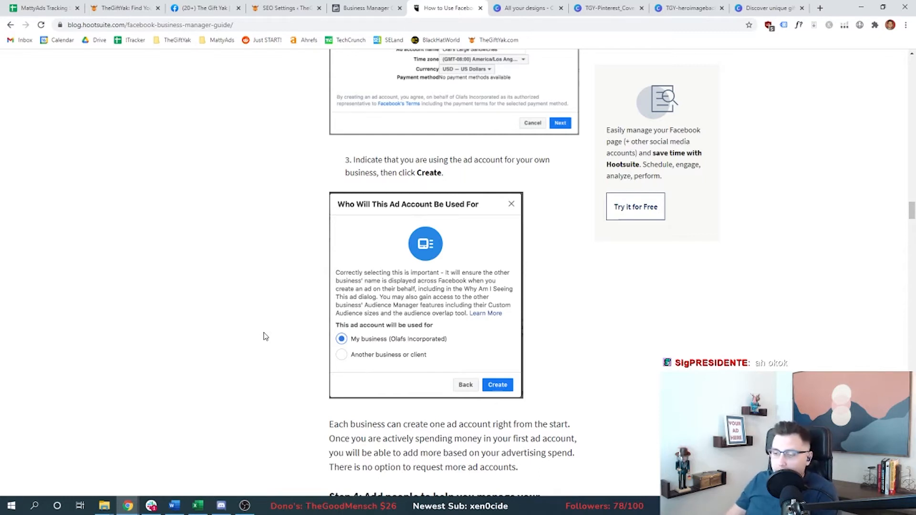
{"action": "scroll", "coordinate": [265, 358], "scroll_direction": "down", "scroll_amount": 3}
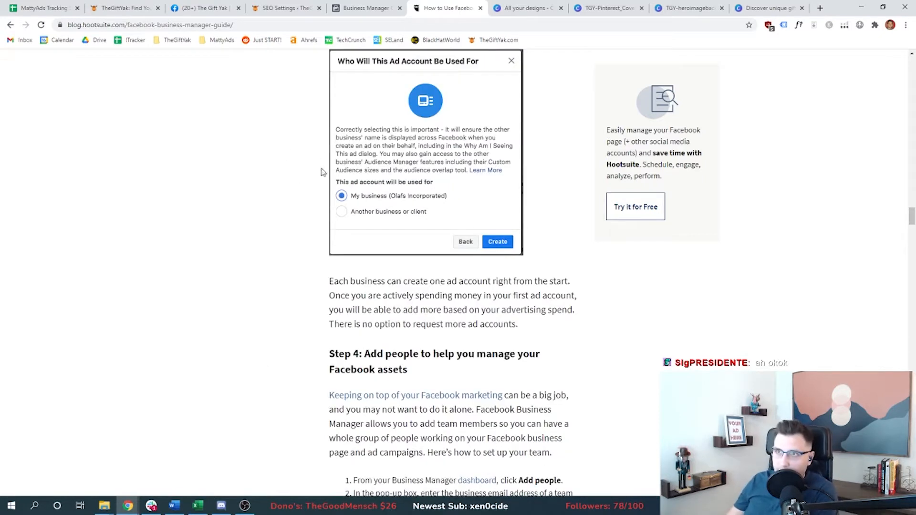
Review the guide's instructions on inviting people, assigning their page and ad account access, and adding an Instagram account
{"action": "scroll", "coordinate": [282, 315], "scroll_direction": "down", "scroll_amount": 1}
{"action": "scroll", "coordinate": [282, 323], "scroll_direction": "down", "scroll_amount": 3}
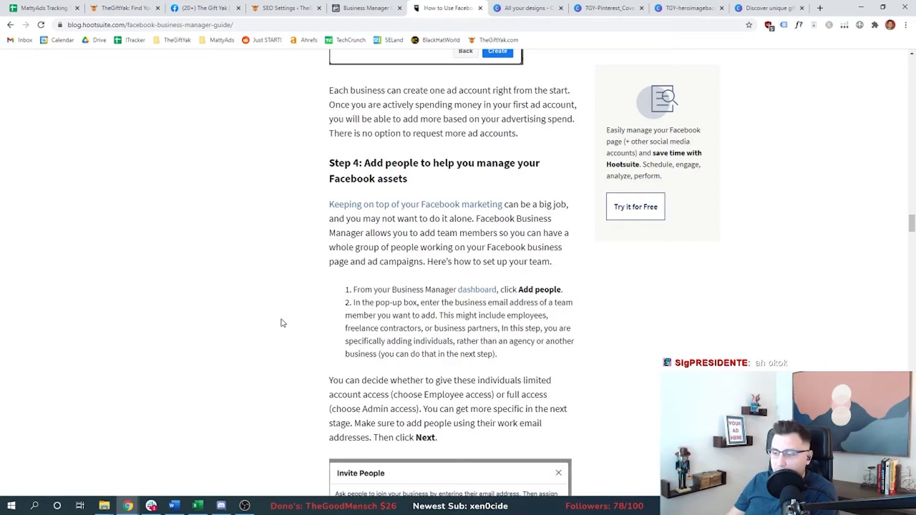
{"action": "scroll", "coordinate": [281, 323], "scroll_direction": "down", "scroll_amount": 6}
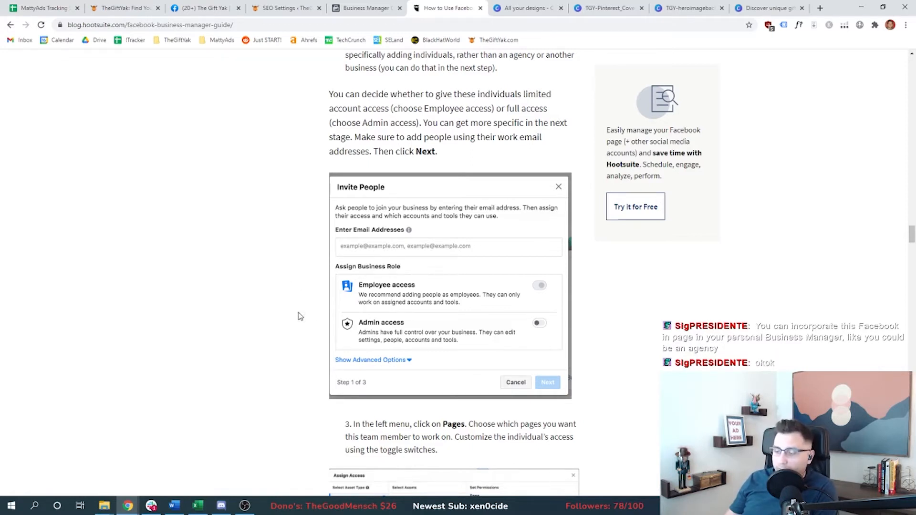
{"action": "scroll", "coordinate": [316, 322], "scroll_direction": "down", "scroll_amount": 4}
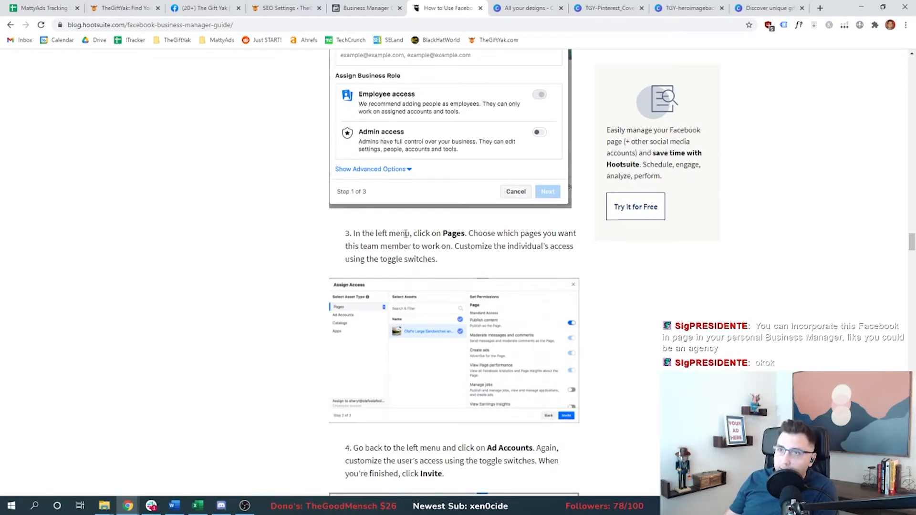
{"action": "left_click_drag", "start_coordinate": [373, 232], "coordinate": [462, 234]}
{"action": "left_click", "coordinate": [454, 246]}
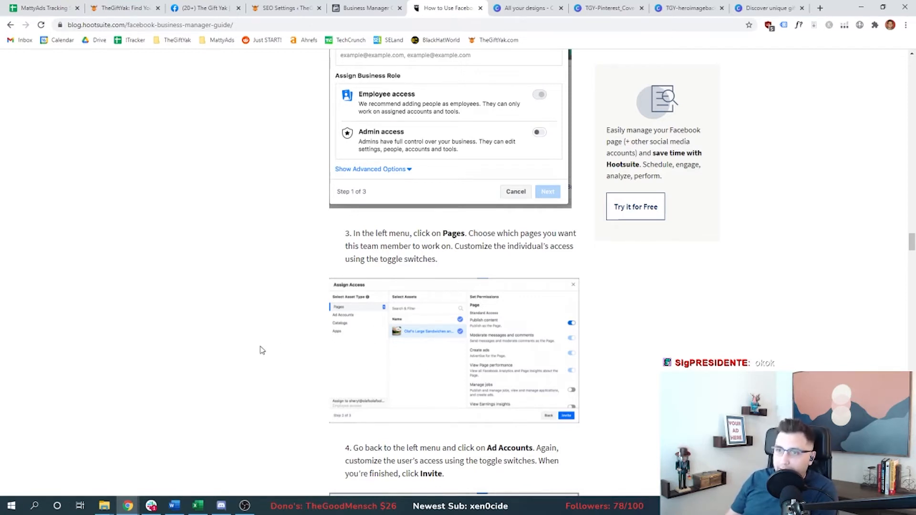
{"action": "scroll", "coordinate": [364, 337], "scroll_direction": "down", "scroll_amount": 4}
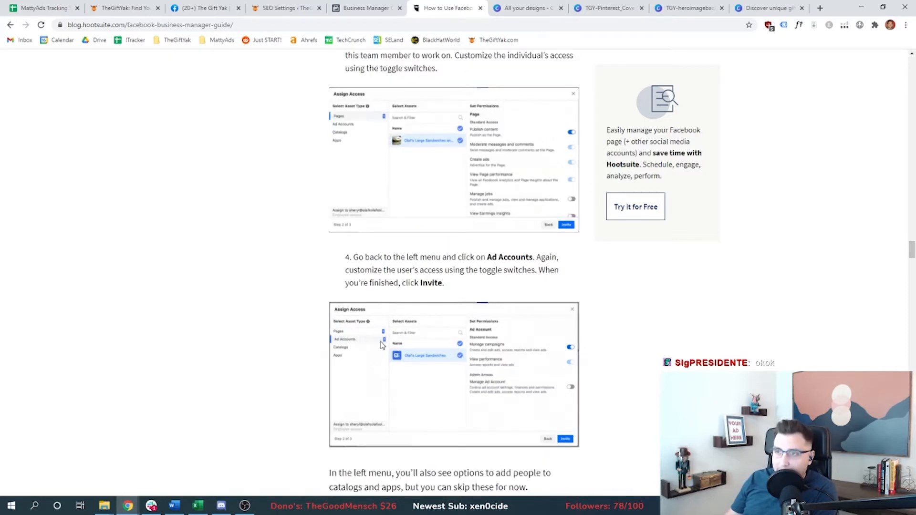
{"action": "scroll", "coordinate": [377, 185], "scroll_direction": "down", "scroll_amount": 10}
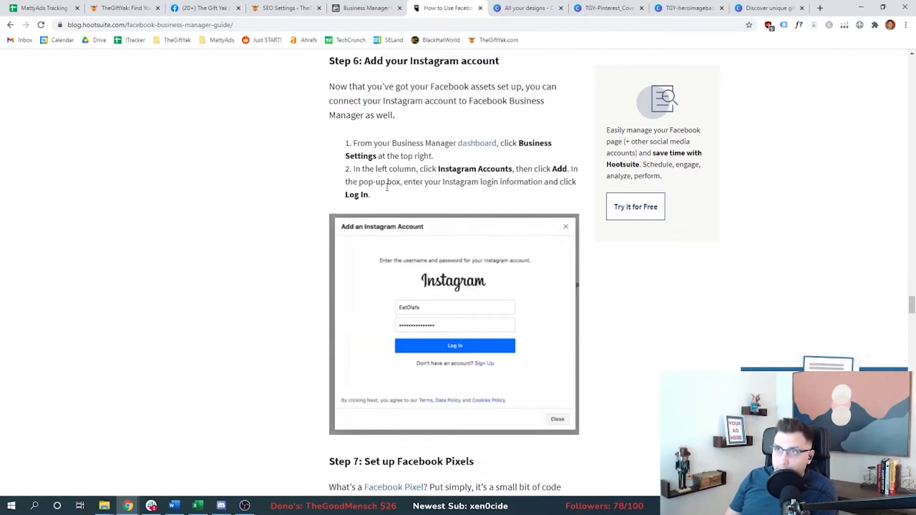
Read the guide's sections on setting up Facebook Pixels and placing the first ad
{"action": "scroll", "coordinate": [385, 192], "scroll_direction": "down", "scroll_amount": 9}
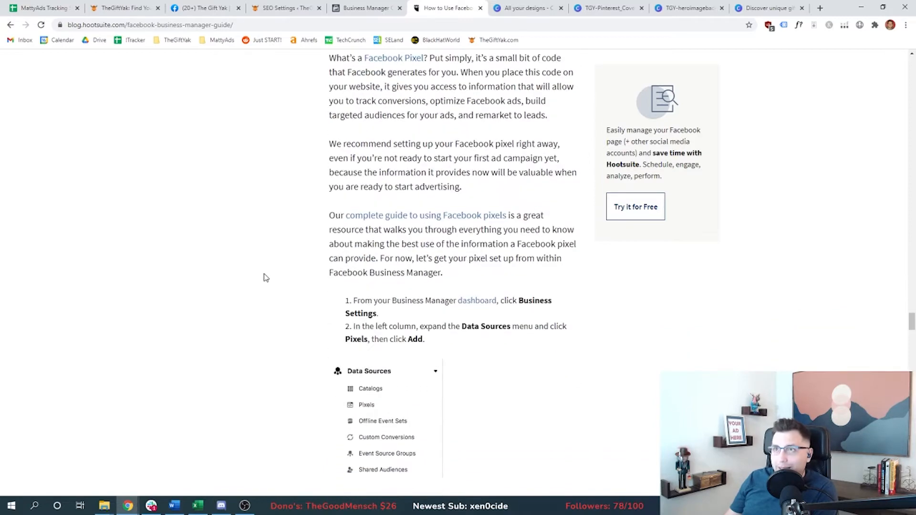
{"action": "scroll", "coordinate": [264, 276], "scroll_direction": "up", "scroll_amount": 1}
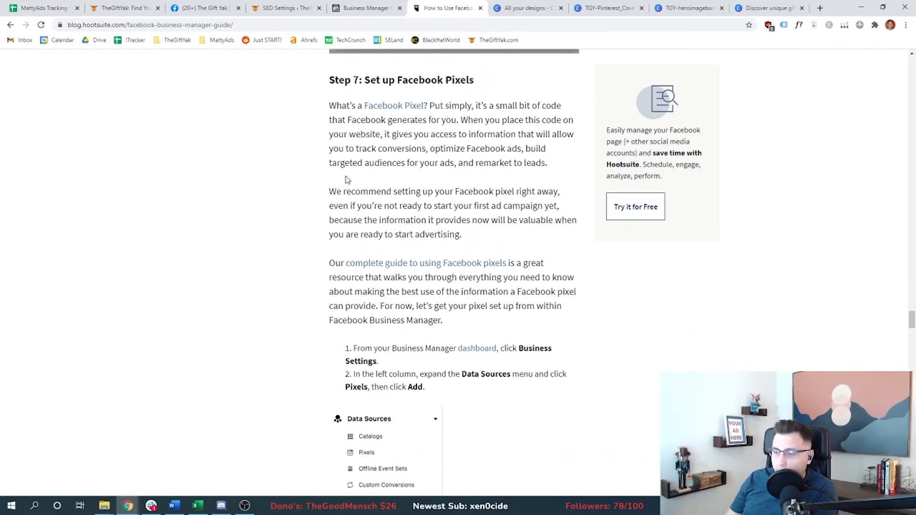
{"action": "left_click_drag", "start_coordinate": [363, 80], "coordinate": [508, 80]}
{"action": "left_click", "coordinate": [508, 80]}
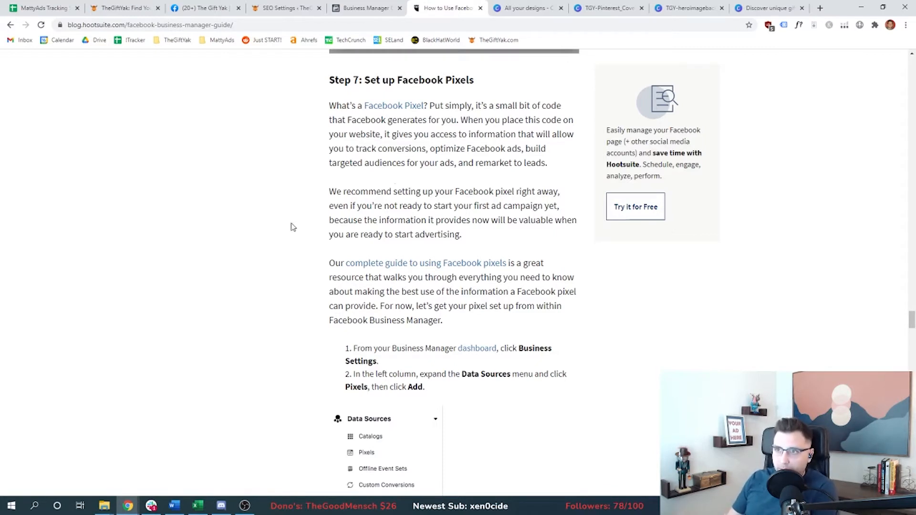
{"action": "scroll", "coordinate": [251, 266], "scroll_direction": "down", "scroll_amount": 15}
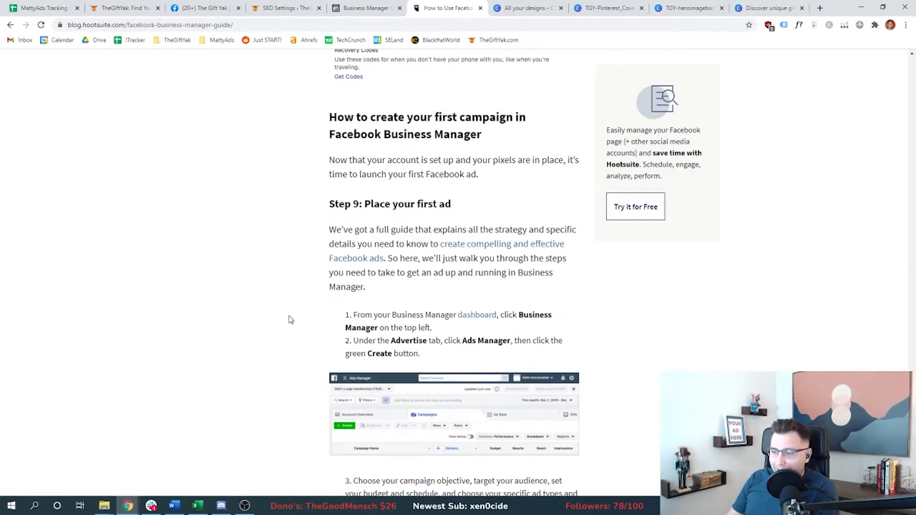
{"action": "scroll", "coordinate": [291, 322], "scroll_direction": "down", "scroll_amount": 3}
{"action": "scroll", "coordinate": [291, 322], "scroll_direction": "up", "scroll_amount": 1}
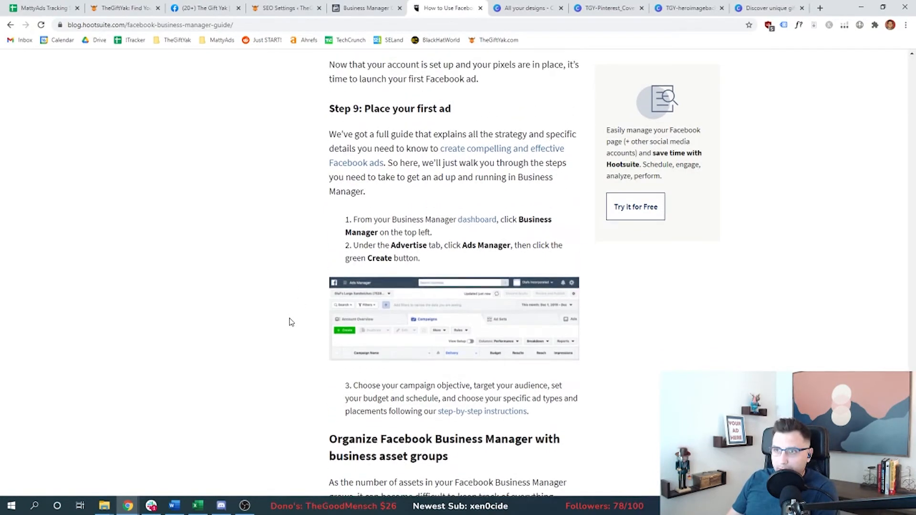
Skim the rest of the Hootsuite guide, and switch to Facebook Ads Manager to open Events Manager for the MattyAds account
{"action": "scroll", "coordinate": [291, 322], "scroll_direction": "down", "scroll_amount": 10}
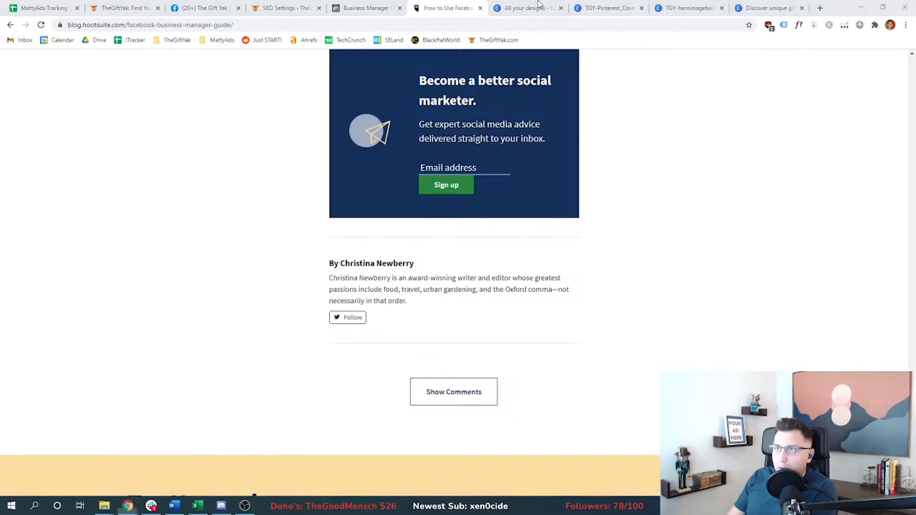
{"action": "left_click_drag", "start_coordinate": [537, 6], "coordinate": [402, 16]}
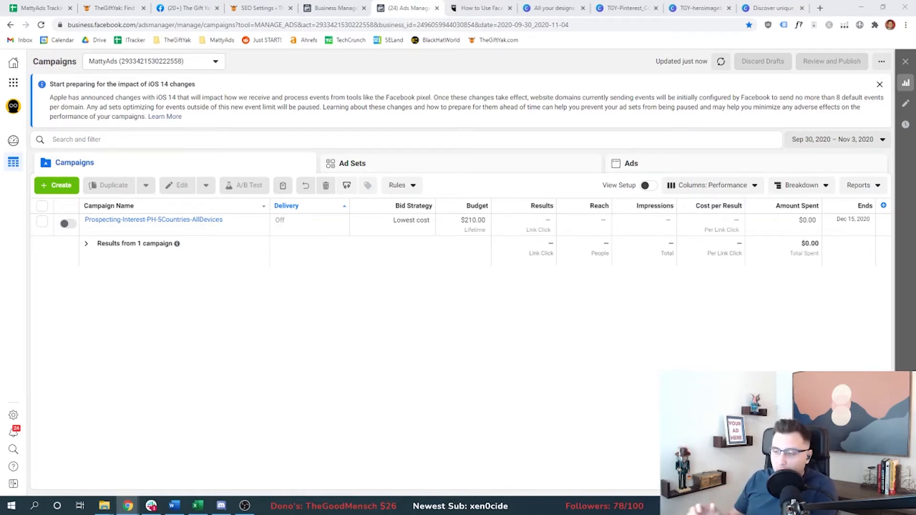
{"action": "left_click", "coordinate": [14, 83]}
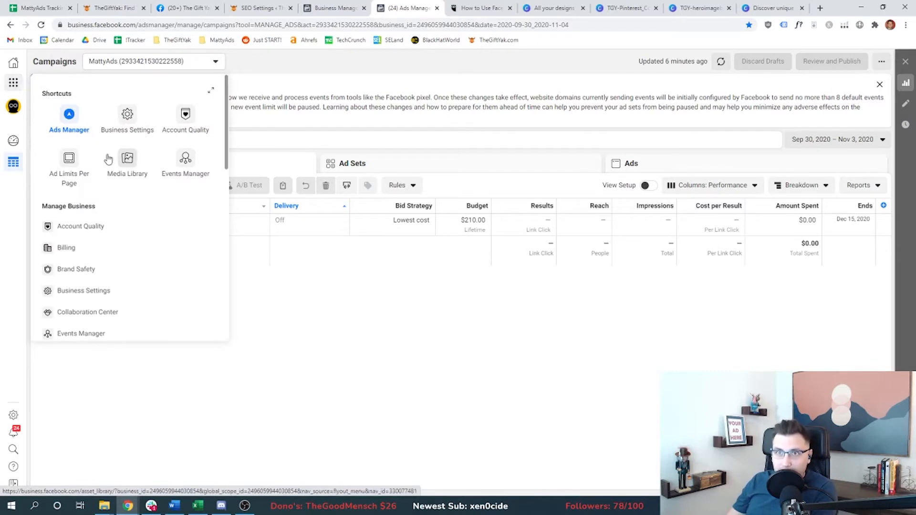
{"action": "left_click", "coordinate": [184, 172]}
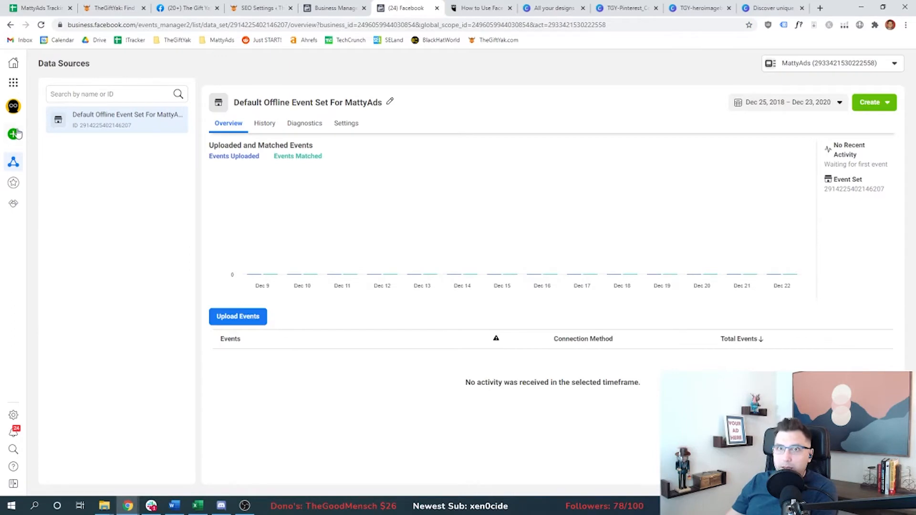
Start connecting a new data source in Events Manager, read its description and choose Web as the source type
{"action": "left_click", "coordinate": [13, 134]}
{"action": "left_click_drag", "start_coordinate": [339, 180], "coordinate": [481, 195]}
{"action": "left_click_drag", "start_coordinate": [516, 171], "coordinate": [577, 185]}
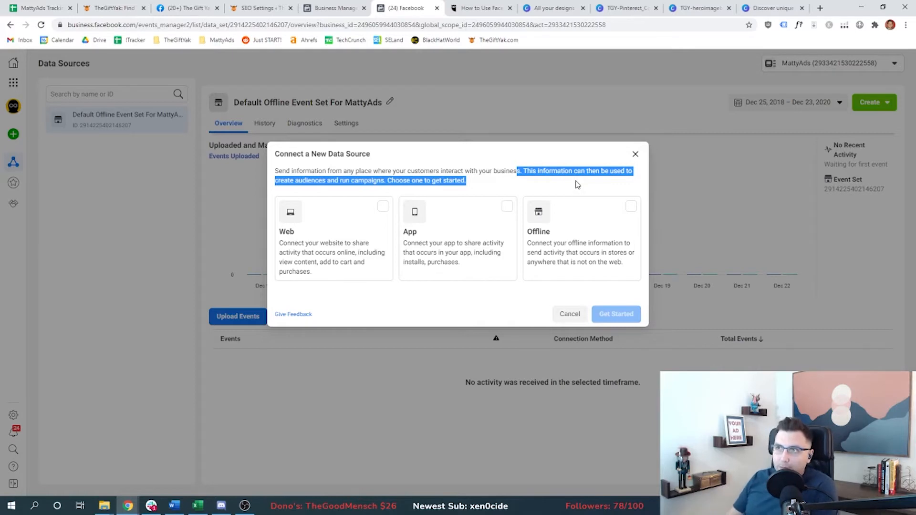
{"action": "left_click", "coordinate": [362, 214]}
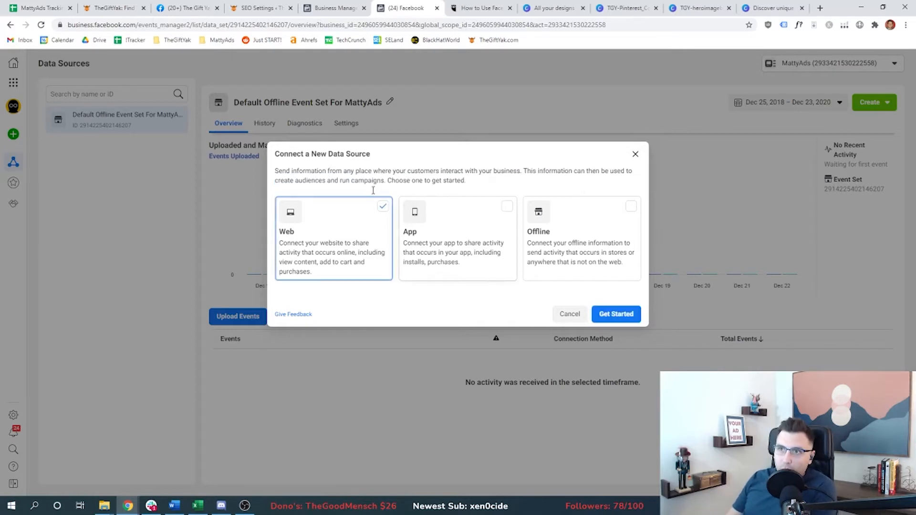
{"action": "left_click", "coordinate": [616, 315]}
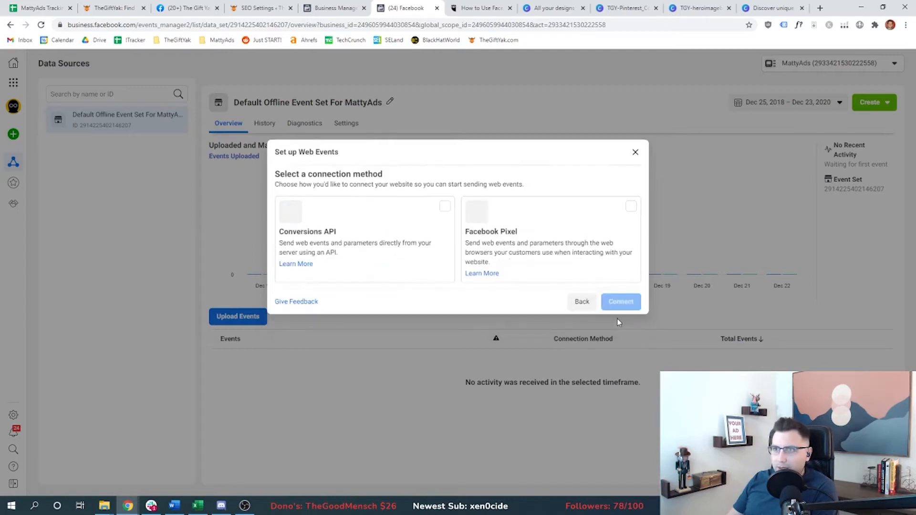
Choose Facebook Pixel as the connection method and create a pixel named MattyAds without a website URL
{"action": "left_click", "coordinate": [629, 212]}
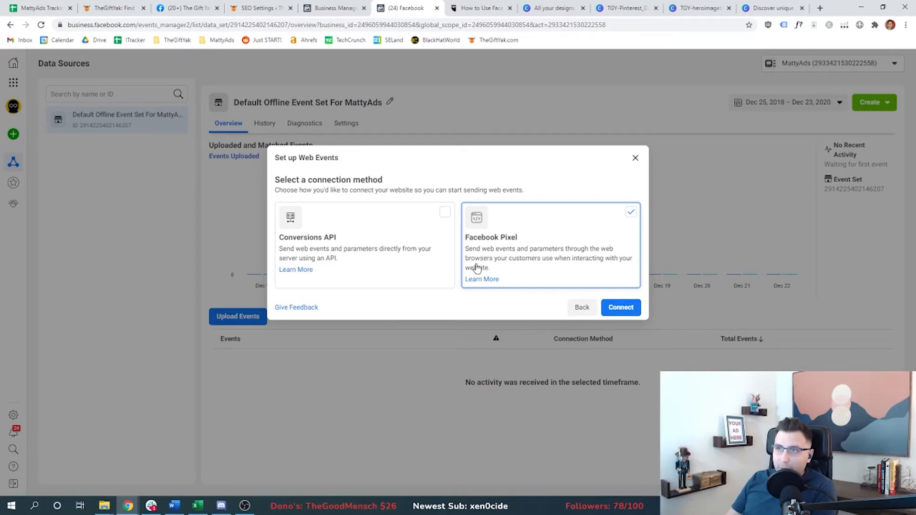
{"action": "left_click", "coordinate": [621, 307]}
{"action": "left_click", "coordinate": [325, 240]}
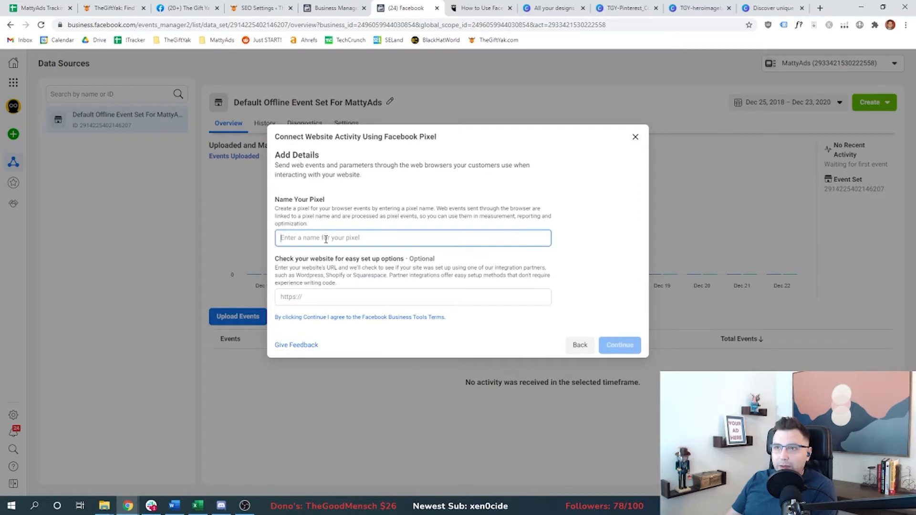
{"action": "type", "text": "MattyAds"}
{"action": "left_click", "coordinate": [388, 296]}
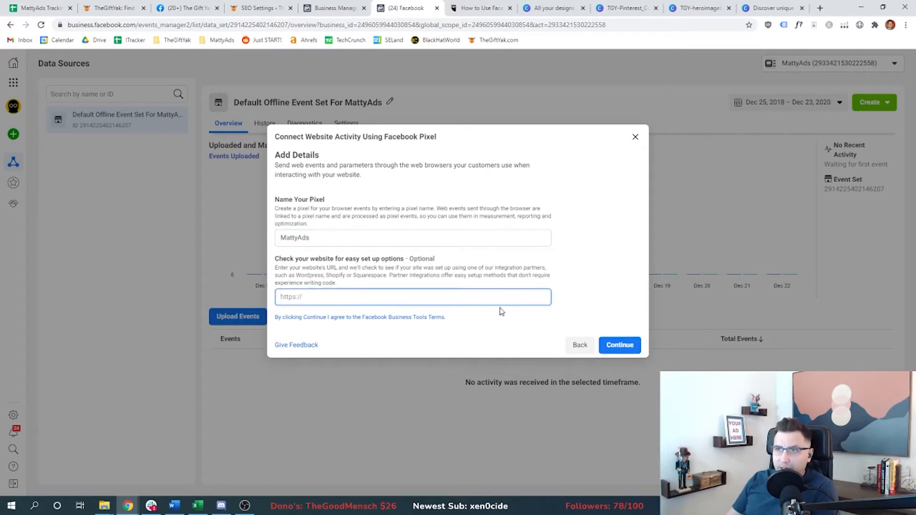
{"action": "left_click", "coordinate": [612, 342]}
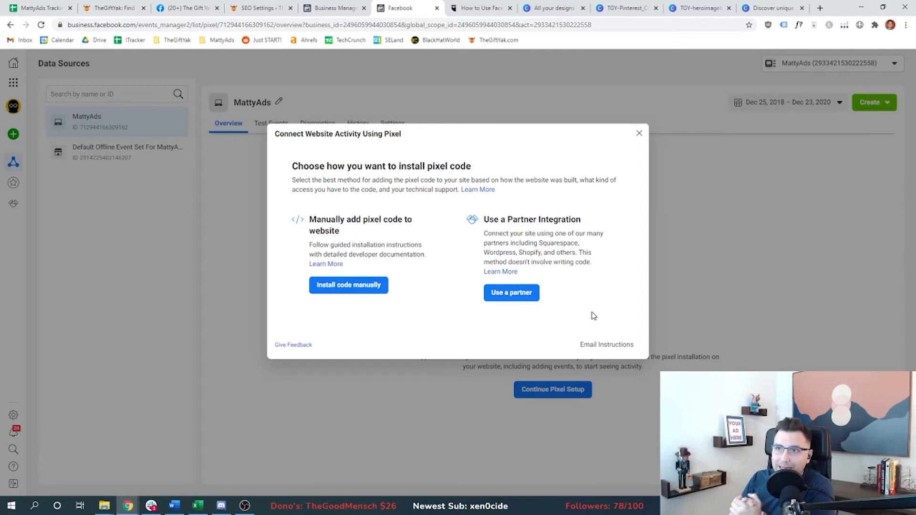
{"action": "left_click", "coordinate": [511, 293]}
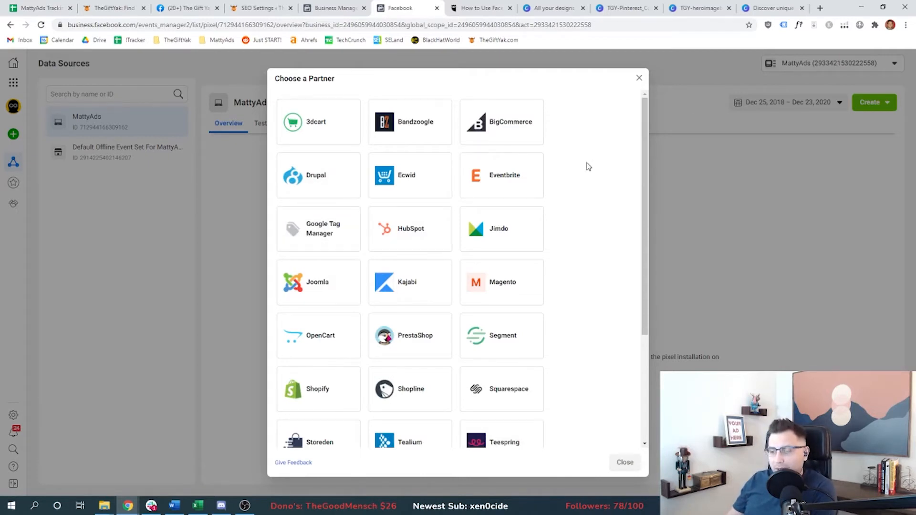
{"action": "left_click", "coordinate": [639, 79]}
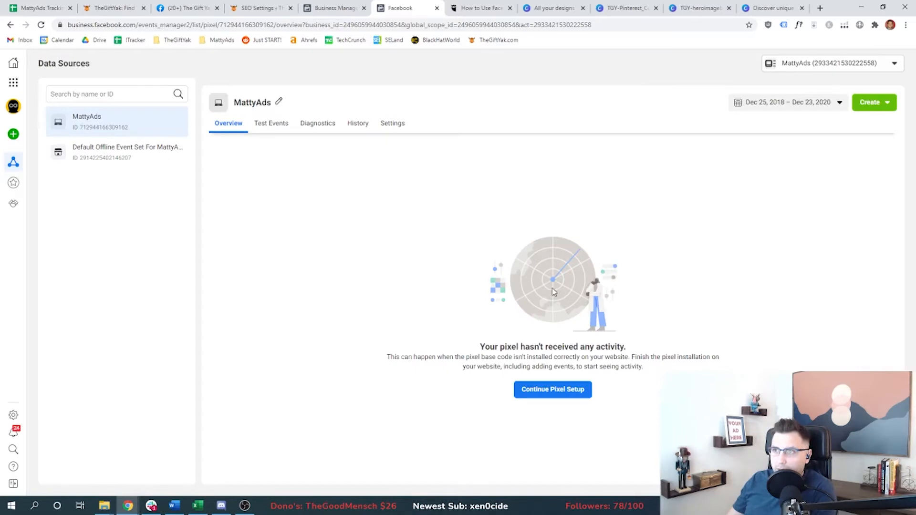
{"action": "left_click", "coordinate": [570, 398]}
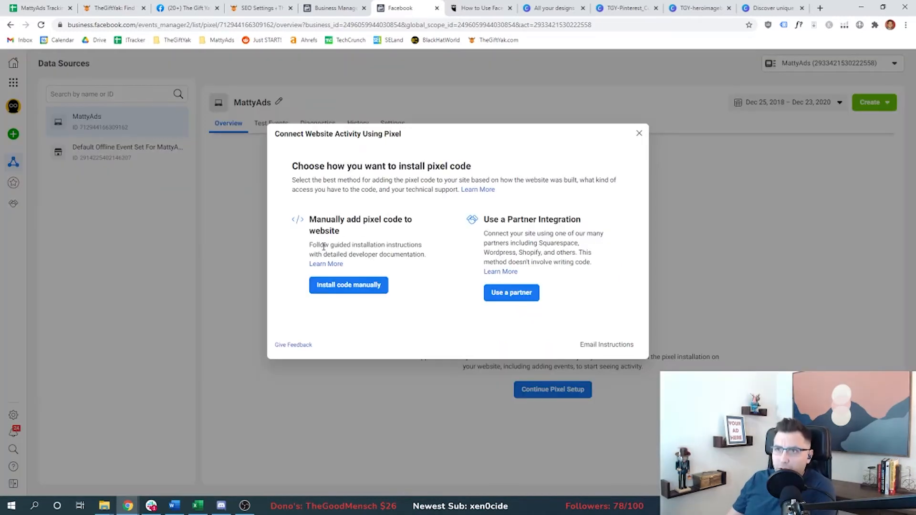
Choose to install the pixel manually and copy its base code
{"action": "left_click", "coordinate": [346, 286]}
{"action": "left_click_drag", "start_coordinate": [422, 171], "coordinate": [478, 184]}
{"action": "left_click", "coordinate": [478, 184]}
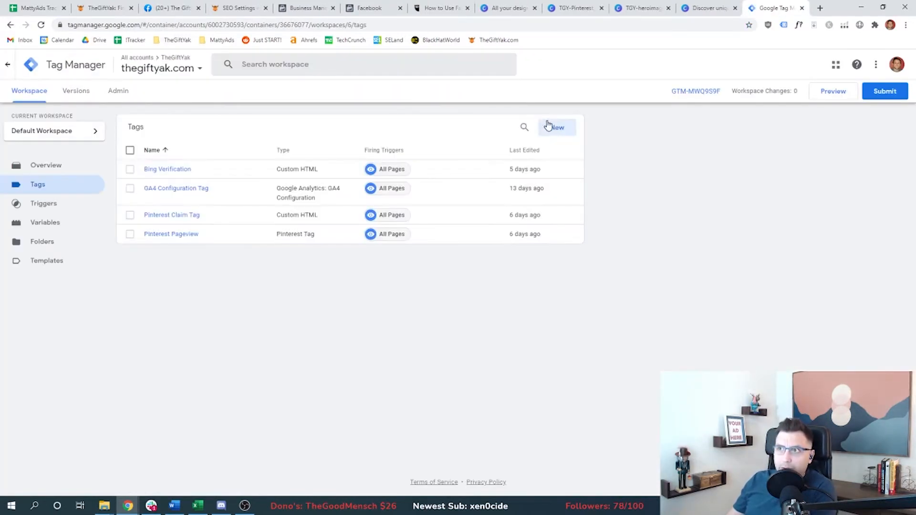
Create a Custom HTML tag named "Facebook pixel" in Google Tag Manager with the copied pixel code, firing on All Pages
{"action": "left_click", "coordinate": [554, 127]}
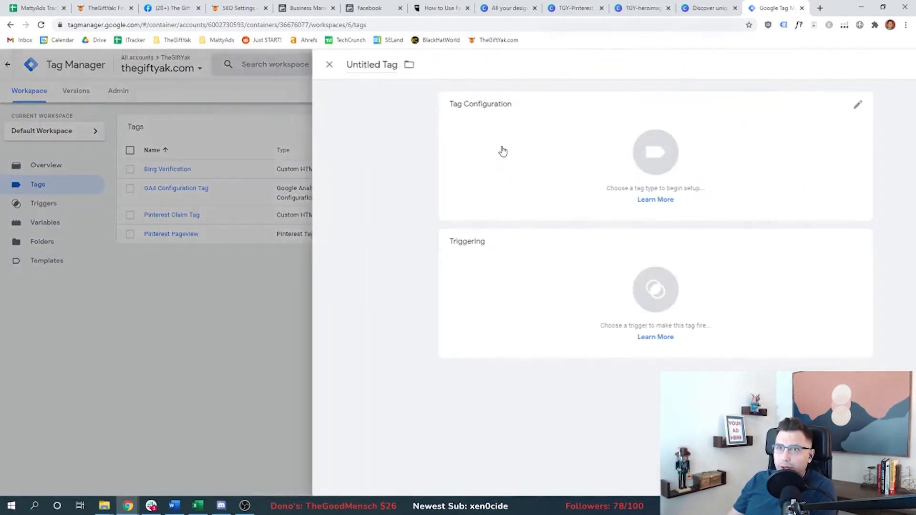
{"action": "left_click", "coordinate": [480, 156]}
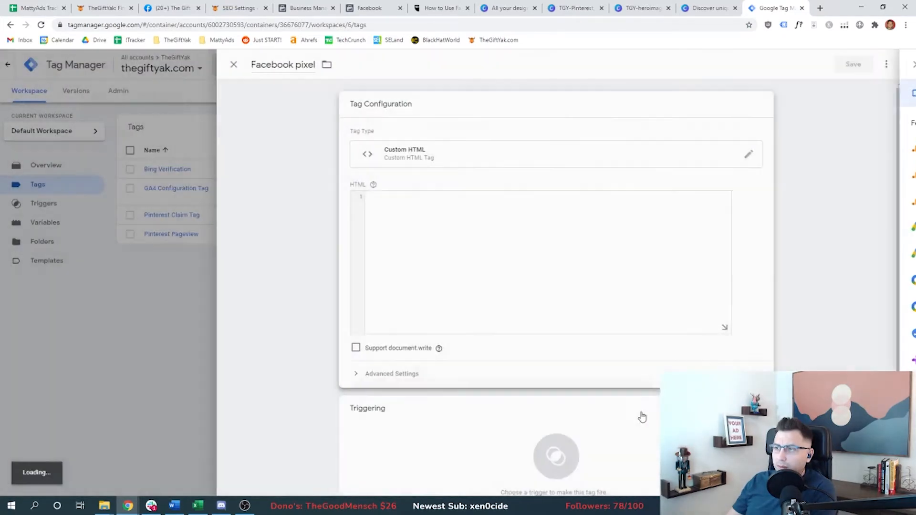
{"action": "key", "text": "ctrl+v"}
{"action": "scroll", "coordinate": [387, 380], "scroll_direction": "down", "scroll_amount": 2}
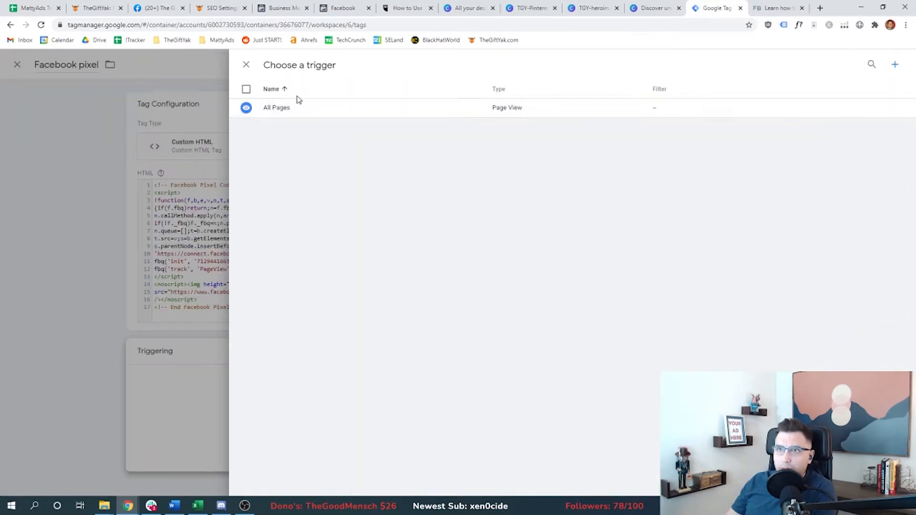
{"action": "left_click", "coordinate": [299, 106]}
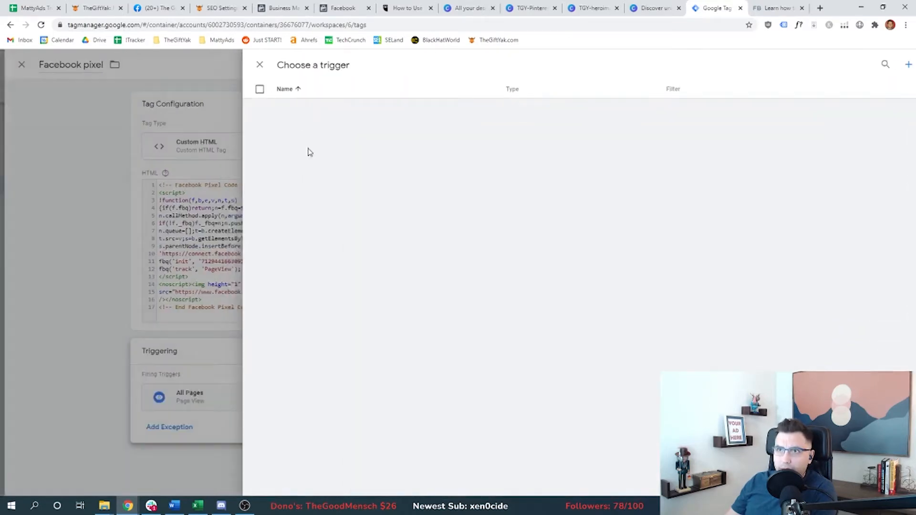
{"action": "left_click", "coordinate": [575, 175]}
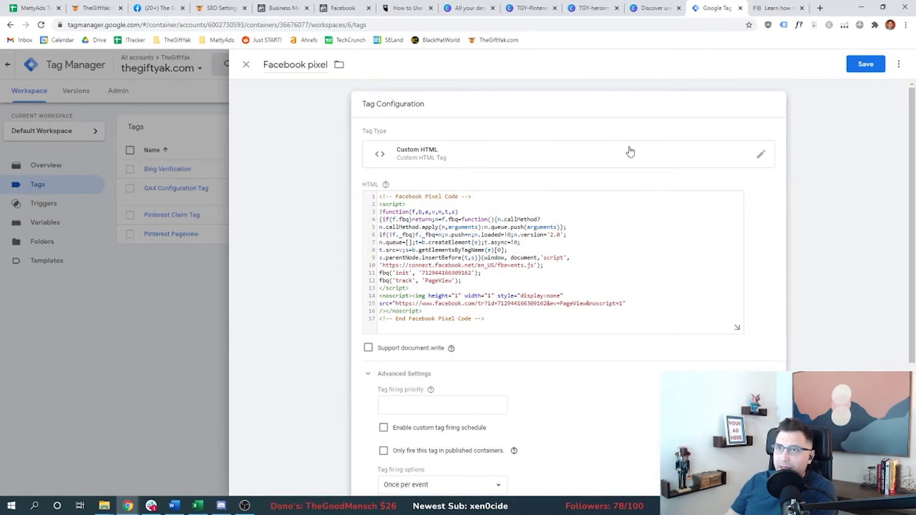
Check the help article on action-specific tags, and examine the Amazon buy buttons in TheGiftYak's 39 Return Gift Ideas article
{"action": "left_click", "coordinate": [775, 8]}
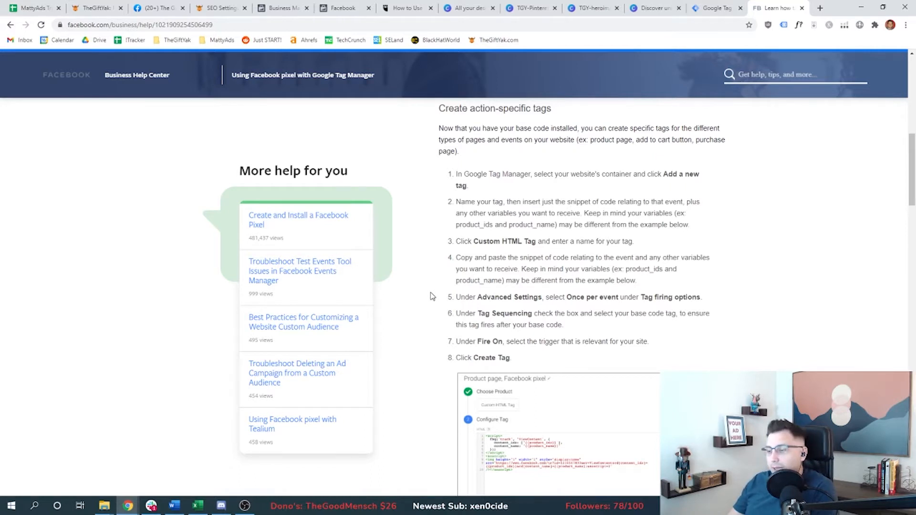
{"action": "key", "text": "ctrl+t"}
{"action": "left_click", "coordinate": [494, 40]}
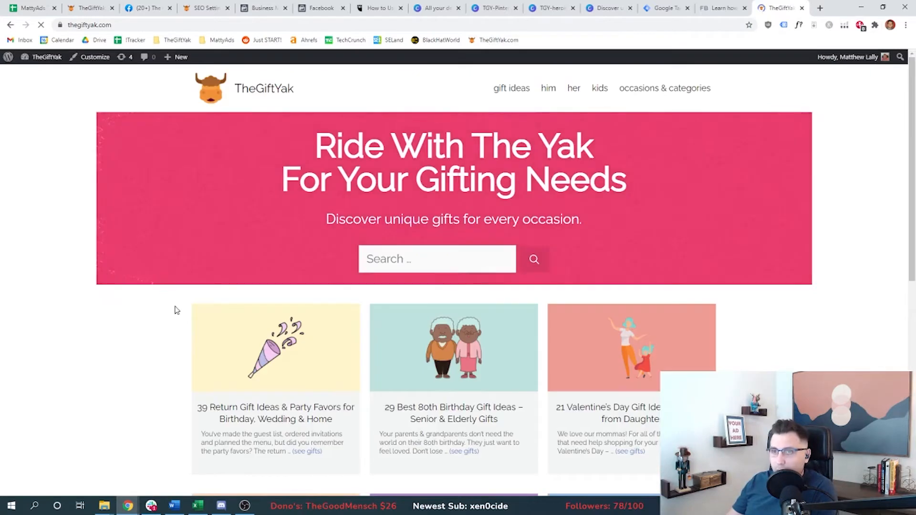
{"action": "left_click", "coordinate": [247, 367]}
{"action": "scroll", "coordinate": [215, 331], "scroll_direction": "down", "scroll_amount": 5}
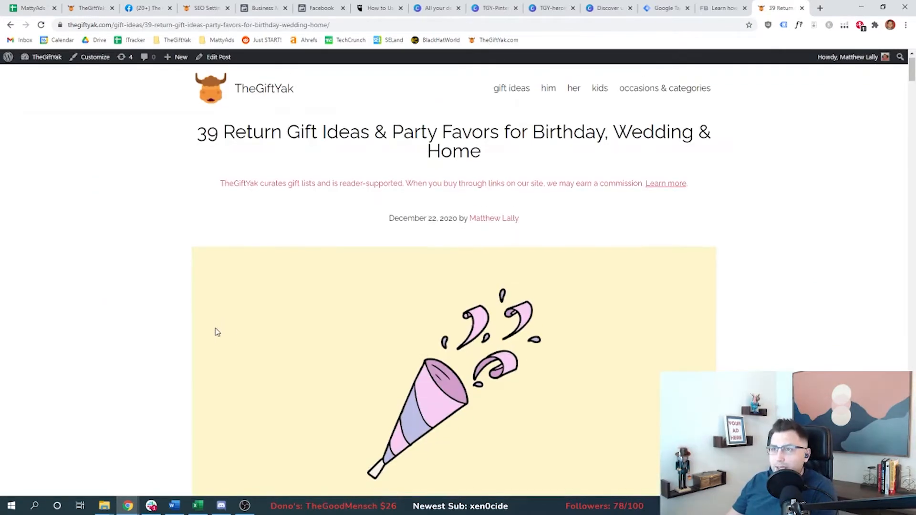
{"action": "scroll", "coordinate": [217, 333], "scroll_direction": "down", "scroll_amount": 5}
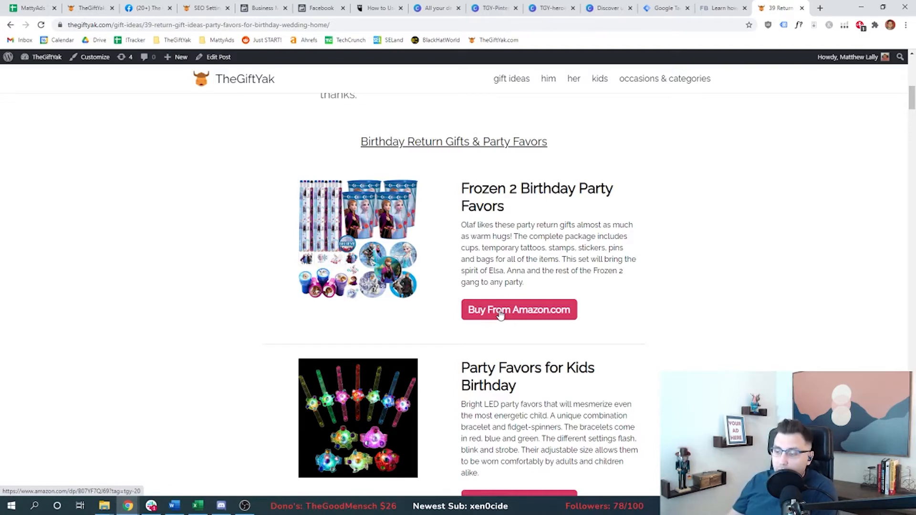
Review the "Create action-specific tags" section of the Facebook Business Help Center article
{"action": "key", "text": "ctrl+shift+Tab"}
{"action": "left_click_drag", "start_coordinate": [438, 108], "coordinate": [562, 106]}
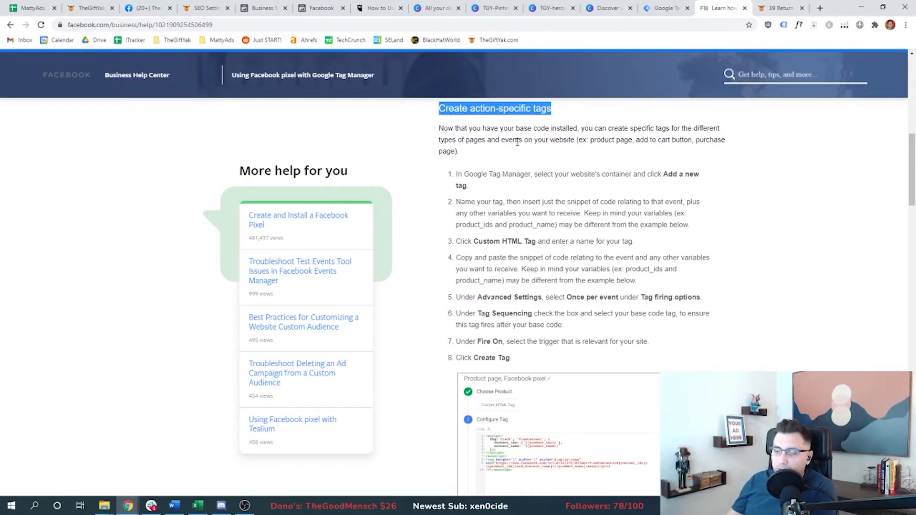
{"action": "key", "text": "ctrl+Tab"}
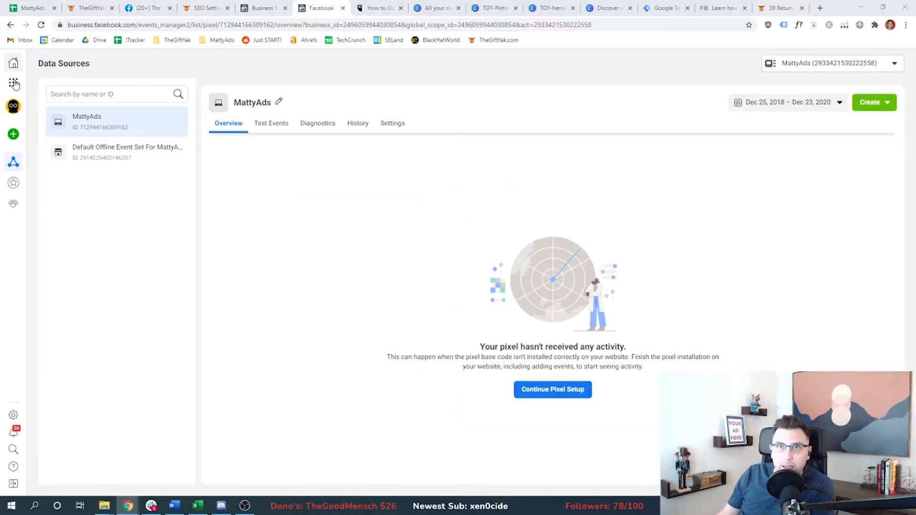
Open the Ads Manager campaigns, and look over the gift articles on TheGiftYak's homepage
{"action": "left_click", "coordinate": [15, 83]}
{"action": "left_click", "coordinate": [81, 117]}
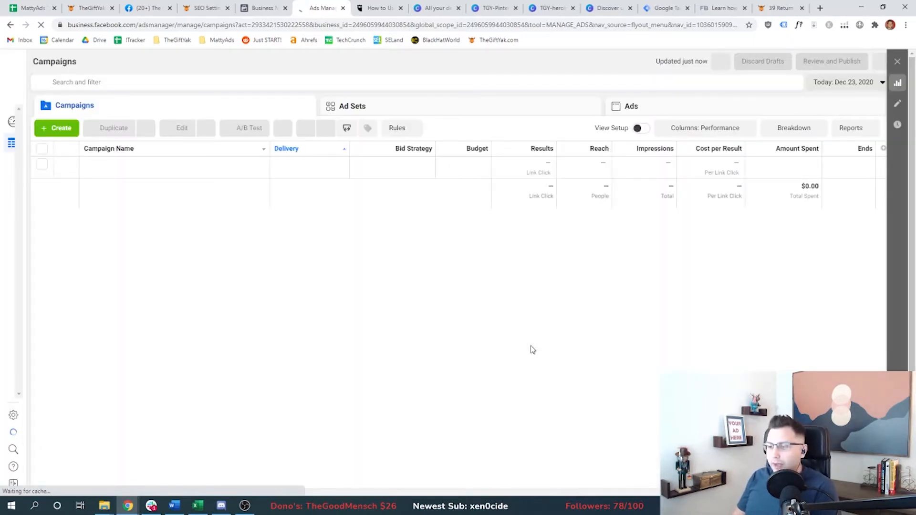
{"action": "left_click_drag", "start_coordinate": [91, 8], "coordinate": [257, 7]}
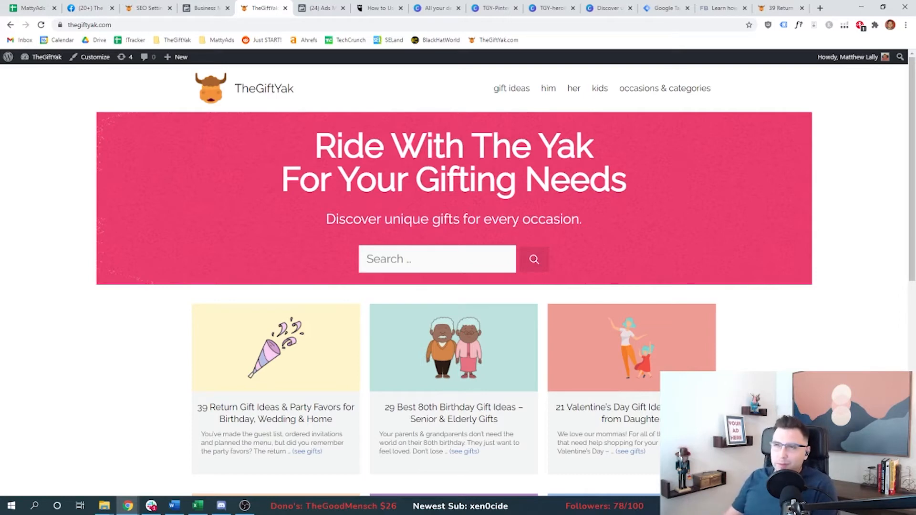
{"action": "scroll", "coordinate": [131, 249], "scroll_direction": "down", "scroll_amount": 4}
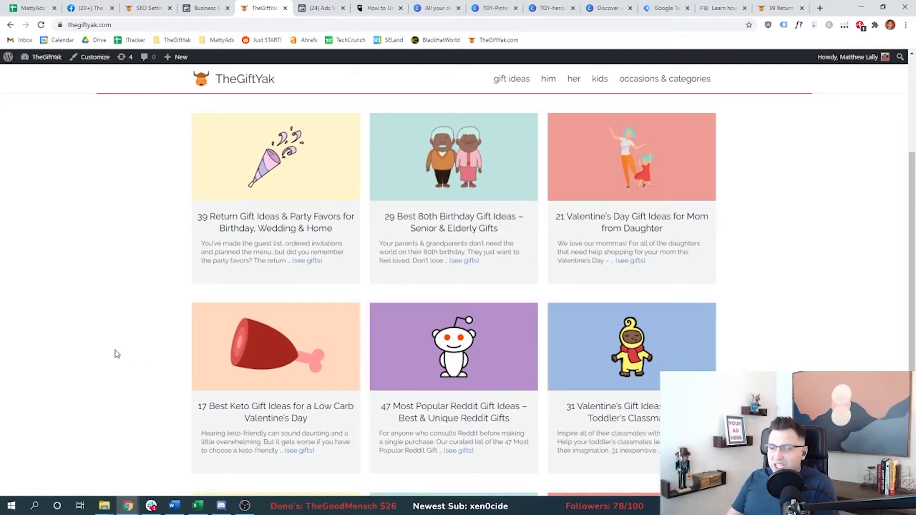
{"action": "scroll", "coordinate": [123, 374], "scroll_direction": "up", "scroll_amount": 5}
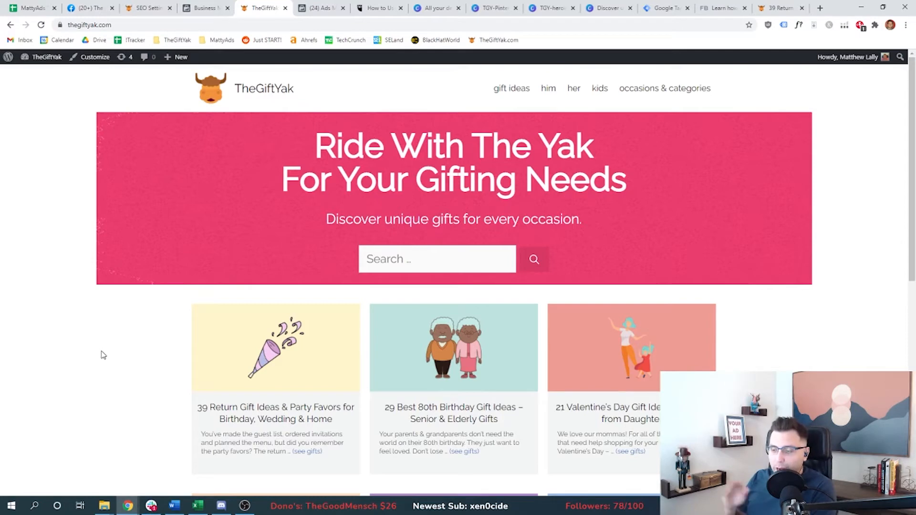
Open ESPN's NFL Week 16 upsets article in a new tab and examine the headline of the story that follows it
{"action": "left_click", "coordinate": [820, 8]}
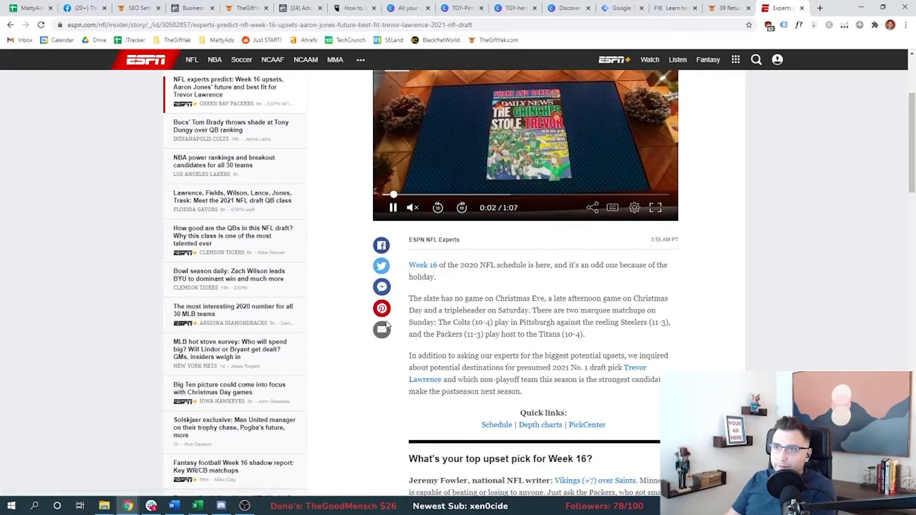
{"action": "scroll", "coordinate": [403, 379], "scroll_direction": "down", "scroll_amount": 10}
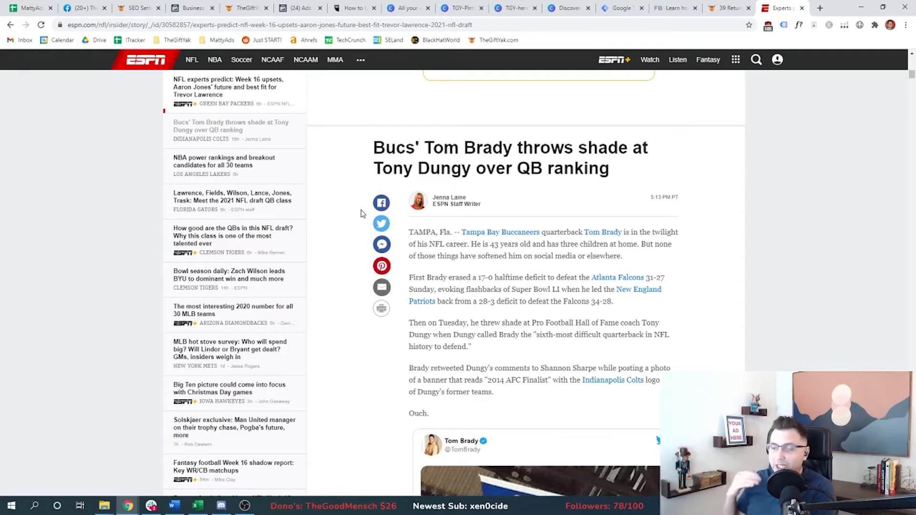
{"action": "left_click_drag", "start_coordinate": [373, 147], "coordinate": [513, 145]}
{"action": "left_click", "coordinate": [424, 142]}
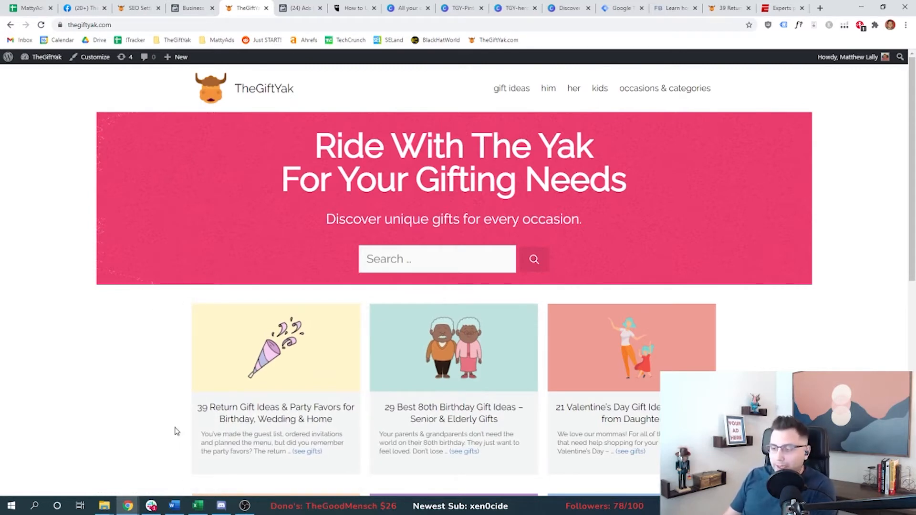
Open TheGiftYak's "21 Valentine's Day Gift Ideas for Mom from Daughter" article and examine the area around its title
{"action": "left_click", "coordinate": [587, 410]}
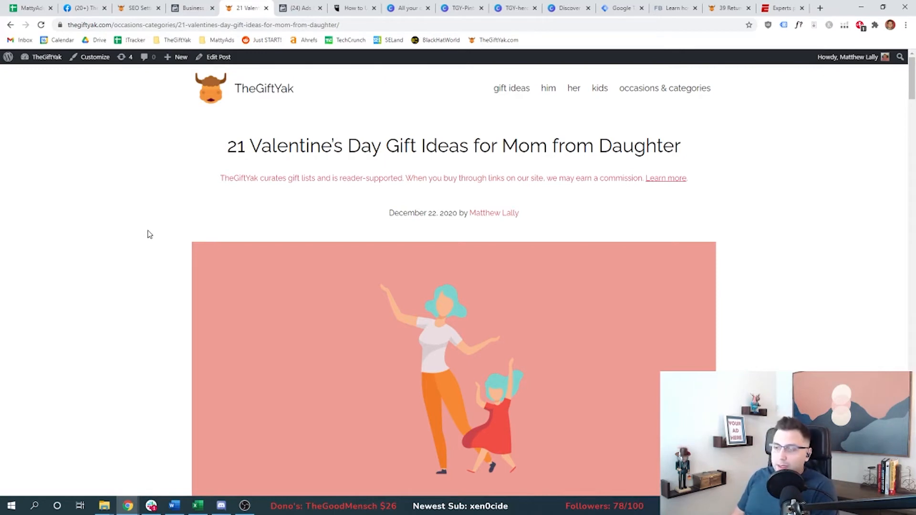
{"action": "triple_click", "coordinate": [214, 164]}
{"action": "left_click", "coordinate": [217, 165]}
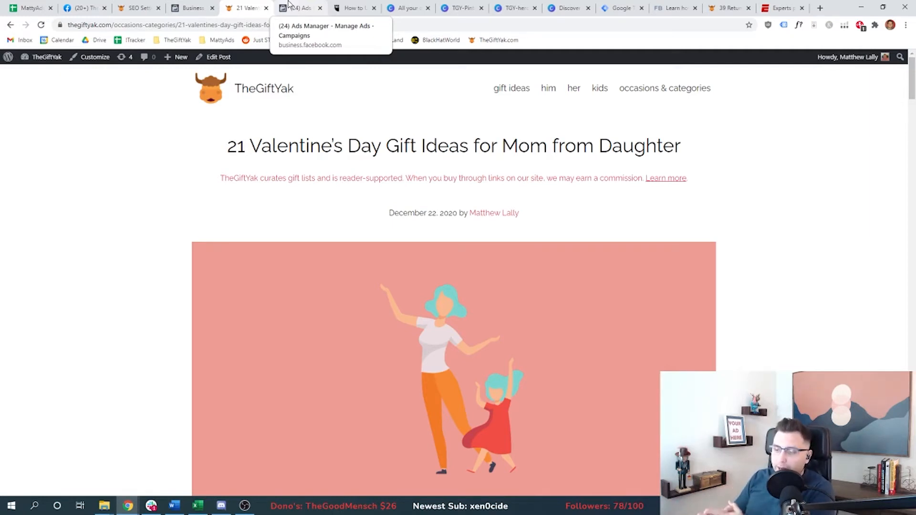
Look over the product listings in the Valentine's Day gift article for mom and return to its title
{"action": "scroll", "coordinate": [183, 267], "scroll_direction": "down", "scroll_amount": 5}
{"action": "scroll", "coordinate": [174, 280], "scroll_direction": "down", "scroll_amount": 3}
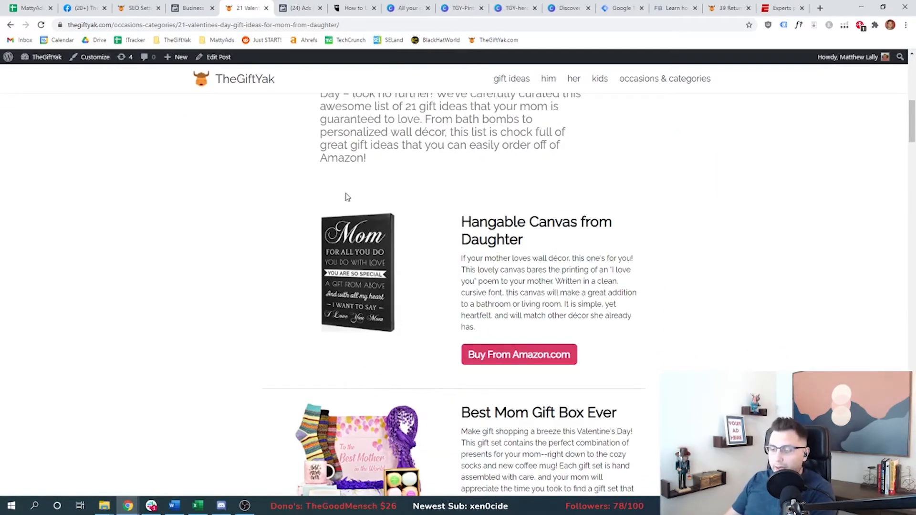
{"action": "scroll", "coordinate": [292, 244], "scroll_direction": "up", "scroll_amount": 9}
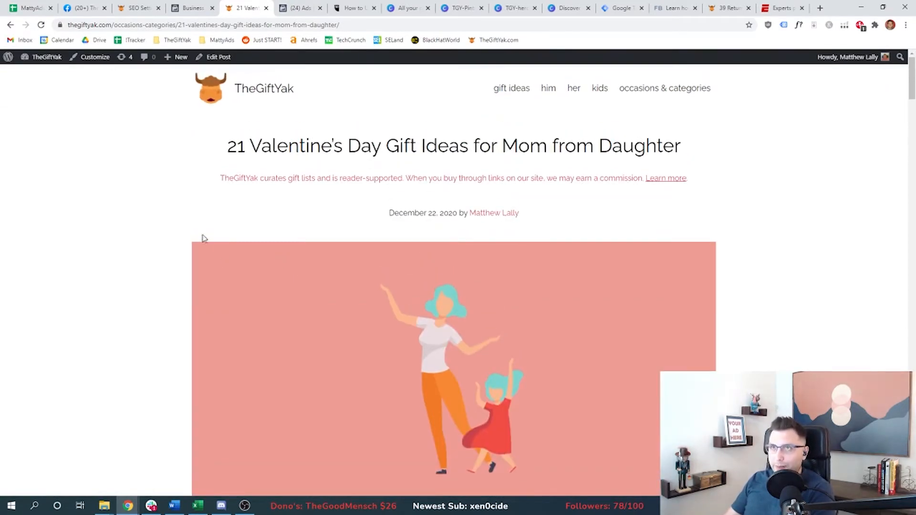
Switch to Ads Manager, examine the name of the existing Prospecting-Interest-PH-5Countries-AllDevices campaign without changing it, and go back to the article
{"action": "key", "text": "ctrl+Tab"}
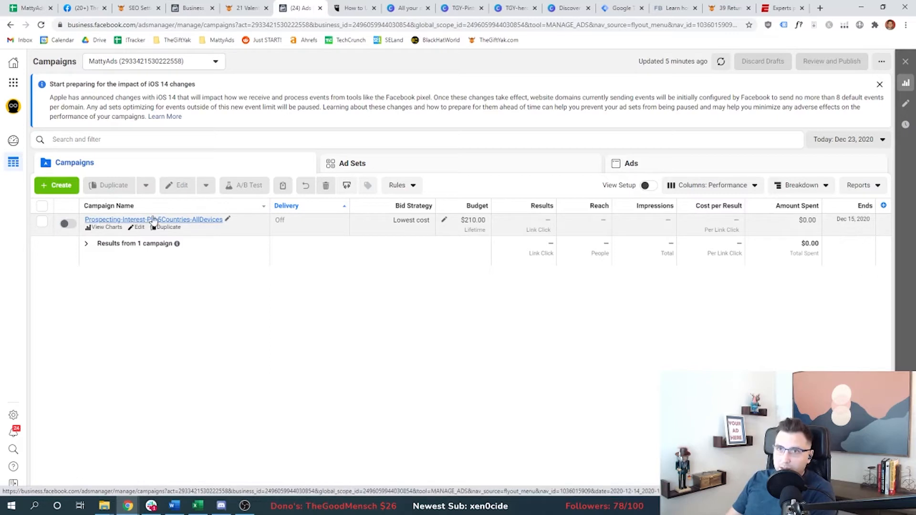
{"action": "left_click", "coordinate": [212, 223]}
{"action": "left_click", "coordinate": [227, 219]}
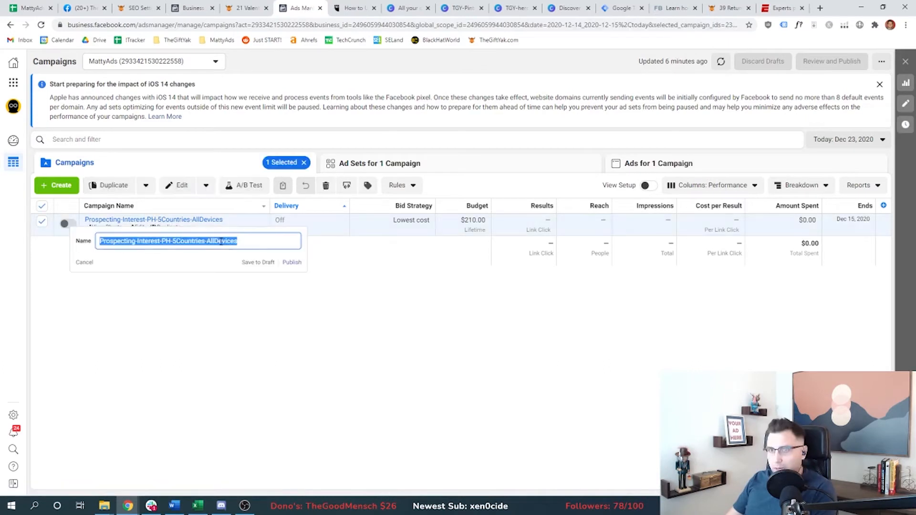
{"action": "left_click", "coordinate": [202, 303]}
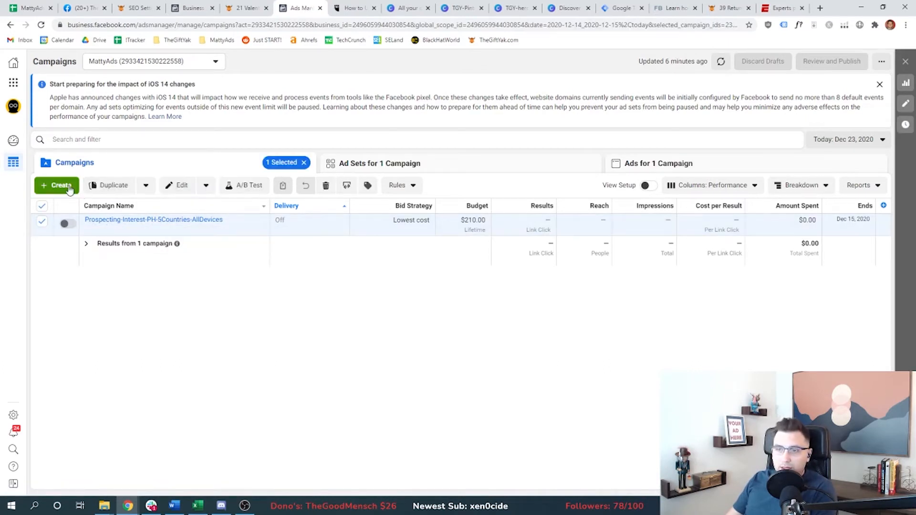
{"action": "key", "text": "ctrl+shift+Tab"}
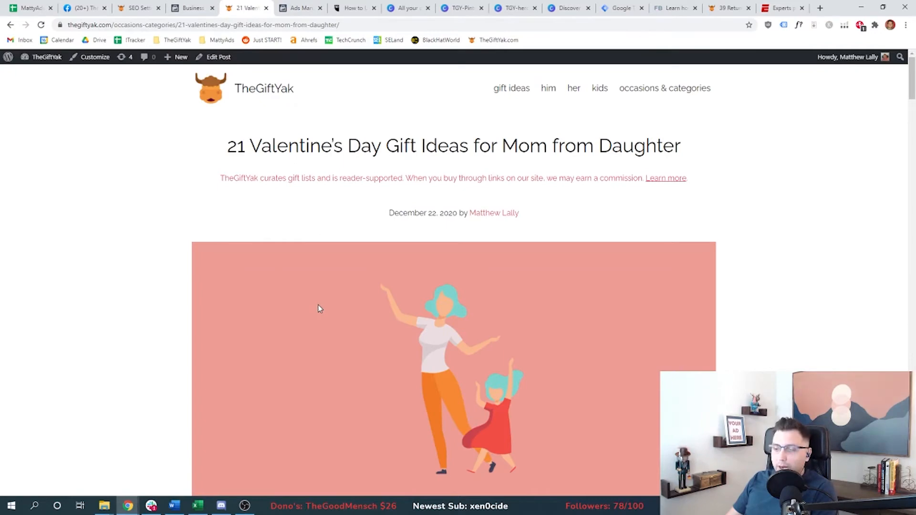
Start creating a new campaign in Ads Manager with the Traffic objective
{"action": "left_click", "coordinate": [306, 9]}
{"action": "left_click", "coordinate": [57, 185]}
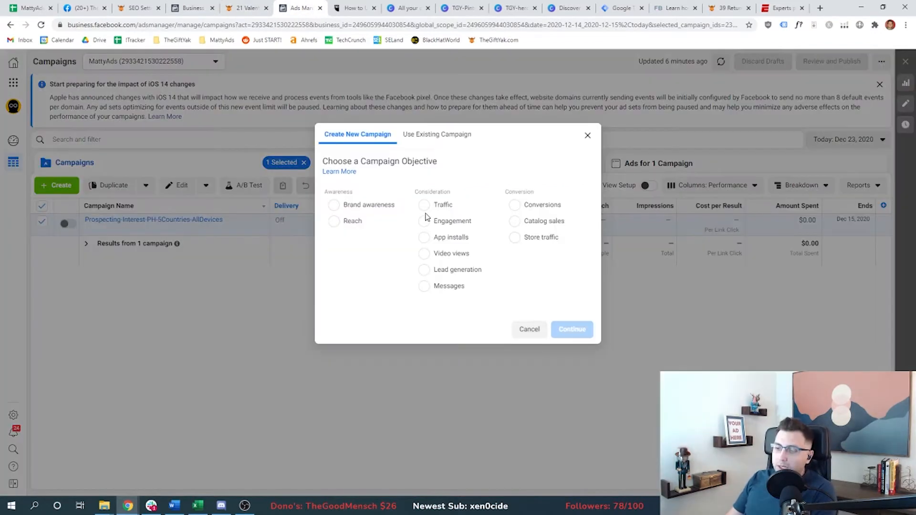
{"action": "left_click", "coordinate": [425, 206]}
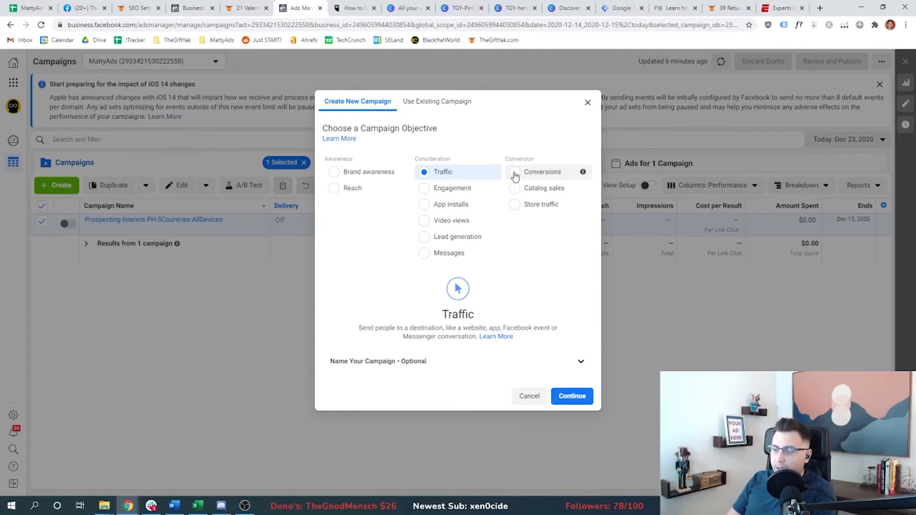
Compare the gift article's product listings and Amazon purchase links with the Traffic and Conversions campaign objectives in Ads Manager
{"action": "left_click", "coordinate": [254, 8]}
{"action": "scroll", "coordinate": [482, 434], "scroll_direction": "down", "scroll_amount": 2}
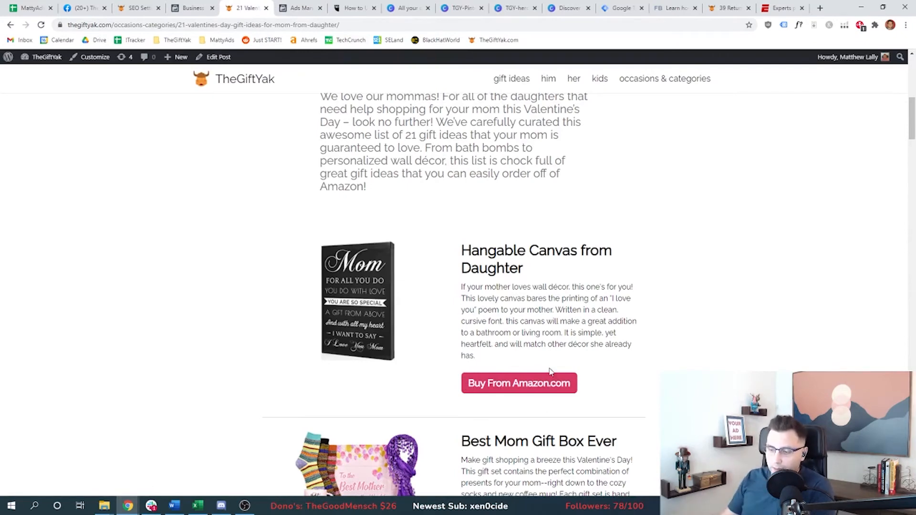
{"action": "left_click", "coordinate": [311, 4]}
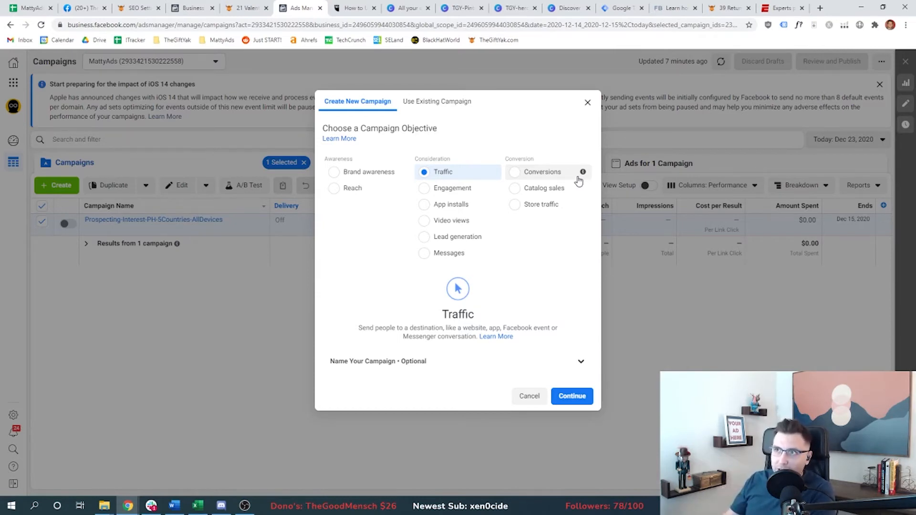
{"action": "left_click", "coordinate": [247, 8]}
{"action": "scroll", "coordinate": [249, 178], "scroll_direction": "up", "scroll_amount": 10}
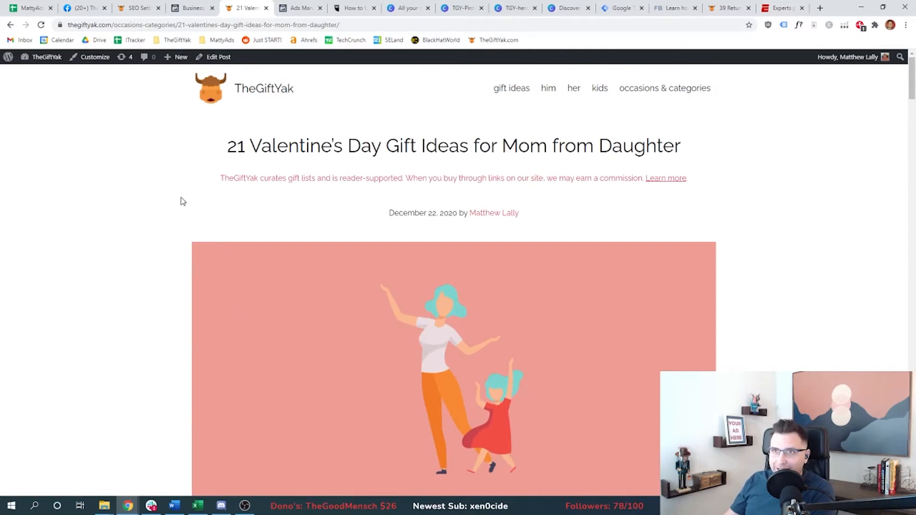
{"action": "scroll", "coordinate": [210, 215], "scroll_direction": "down", "scroll_amount": 6}
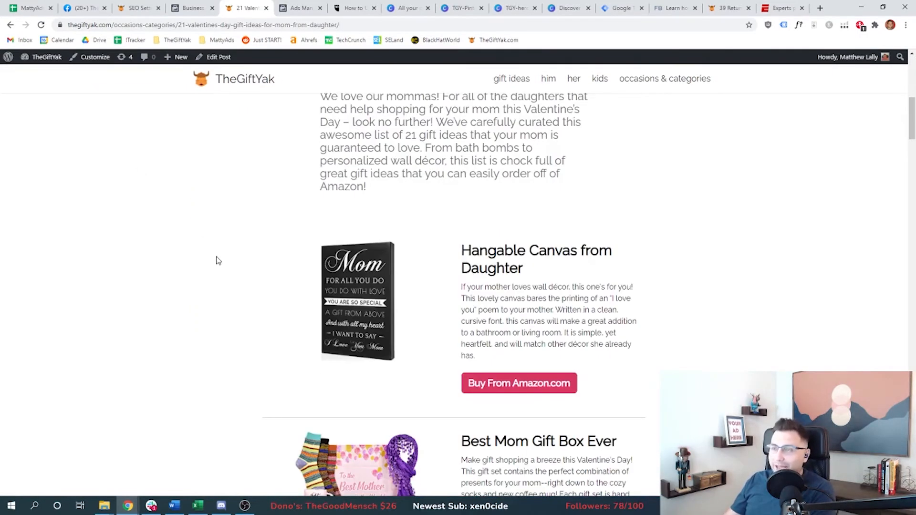
{"action": "scroll", "coordinate": [378, 213], "scroll_direction": "down", "scroll_amount": 3}
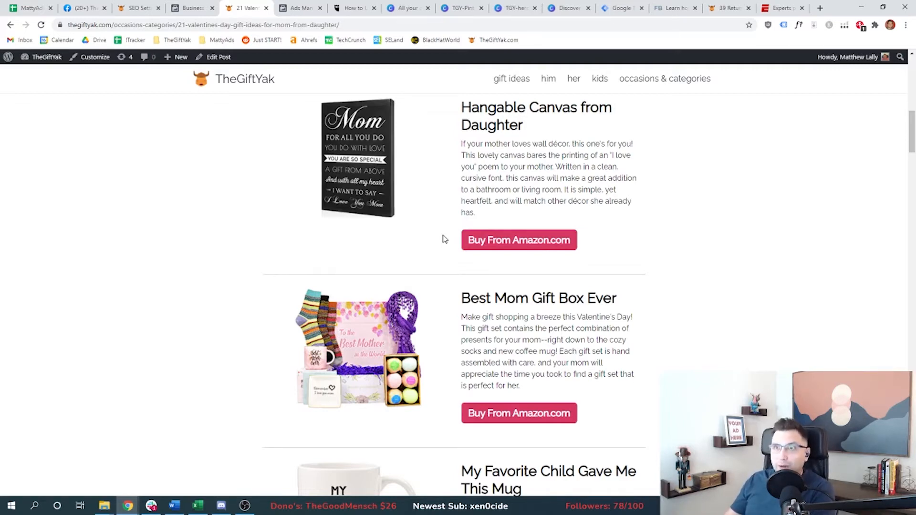
{"action": "left_click", "coordinate": [312, 7]}
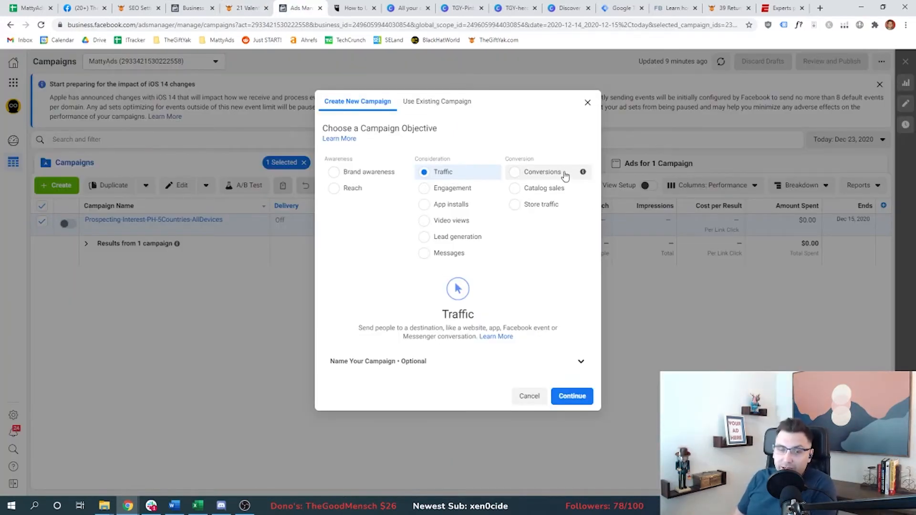
Name the new Traffic campaign Prospecting-Interest-Test-US-AllDevices and continue to its draft settings
{"action": "left_click", "coordinate": [484, 361]}
{"action": "scroll", "coordinate": [458, 351], "scroll_direction": "down", "scroll_amount": 3}
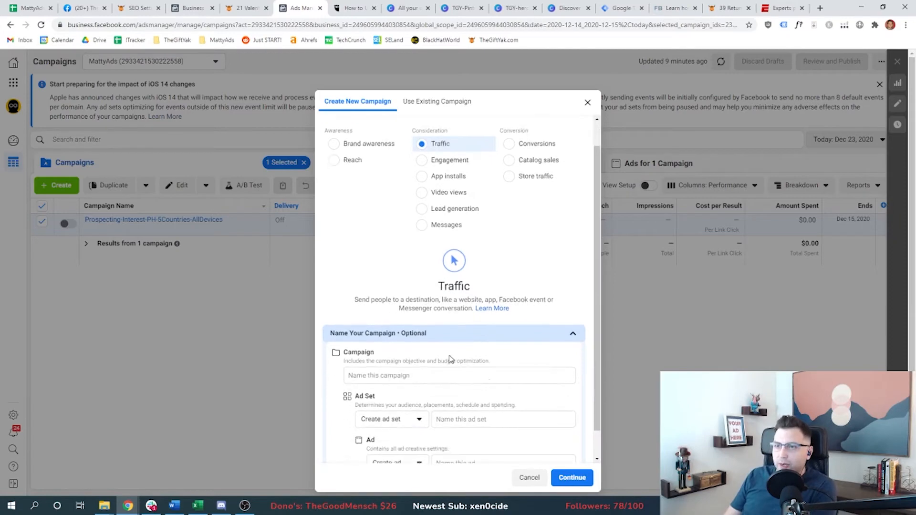
{"action": "left_click_drag", "start_coordinate": [384, 324], "coordinate": [408, 324]}
{"action": "left_click", "coordinate": [412, 324]}
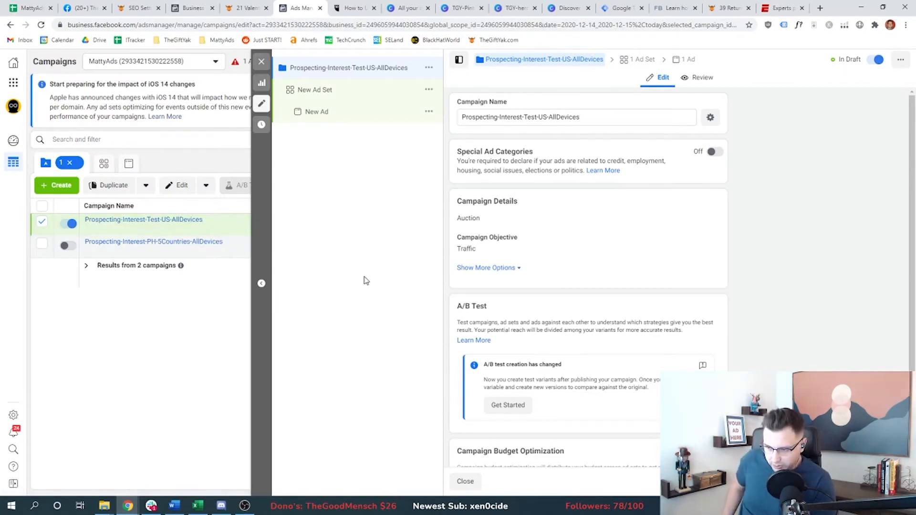
Show the additional campaign detail options and turn on Campaign Budget Optimization for the draft campaign
{"action": "left_click", "coordinate": [511, 268]}
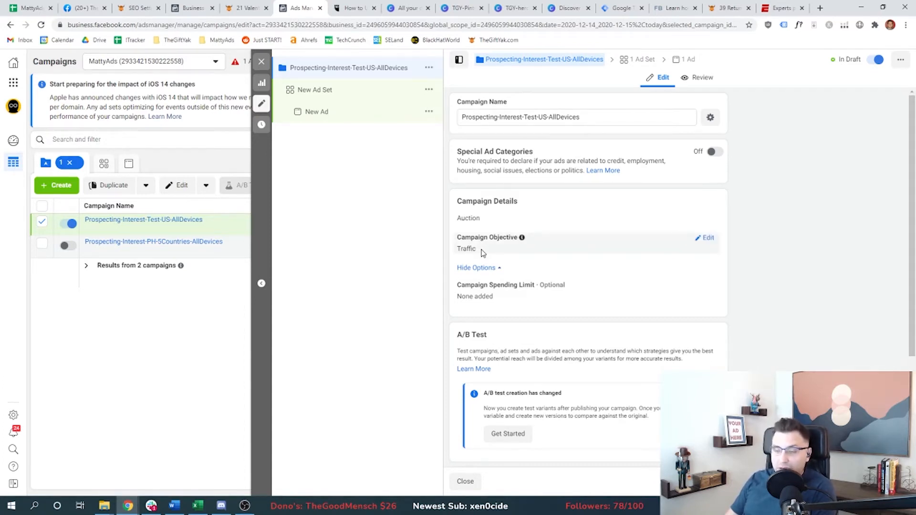
{"action": "scroll", "coordinate": [773, 259], "scroll_direction": "down", "scroll_amount": 3}
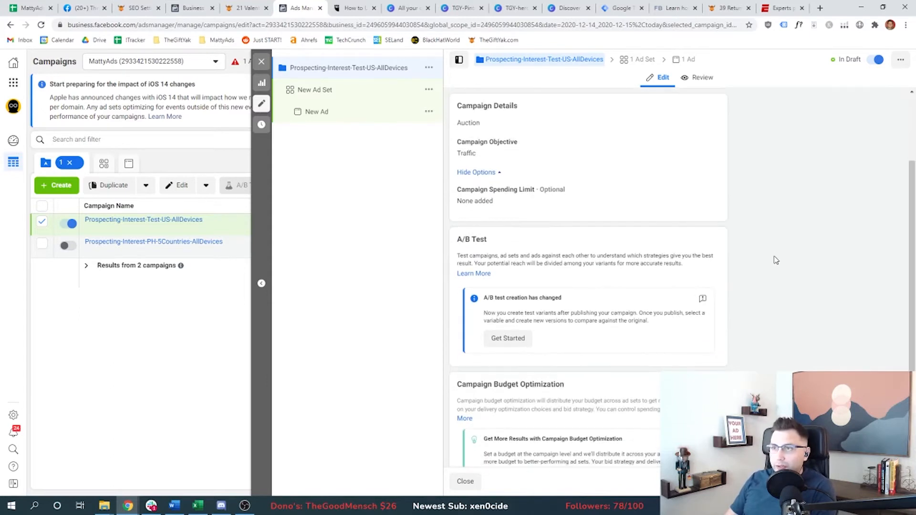
{"action": "left_click", "coordinate": [712, 333]}
{"action": "scroll", "coordinate": [633, 339], "scroll_direction": "down", "scroll_amount": 1}
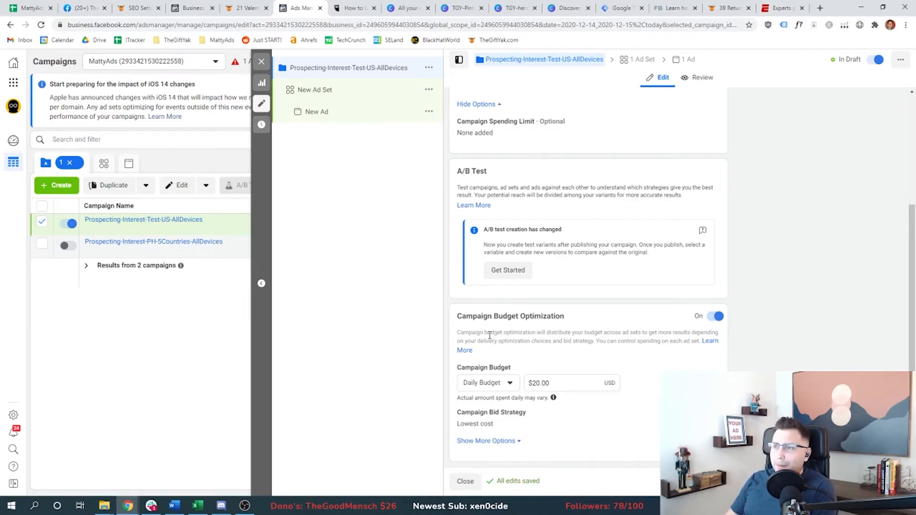
Set the campaign's daily budget to $10.00 and examine its lowest-cost bid strategy and ad scheduling options
{"action": "left_click_drag", "start_coordinate": [457, 332], "coordinate": [567, 341]}
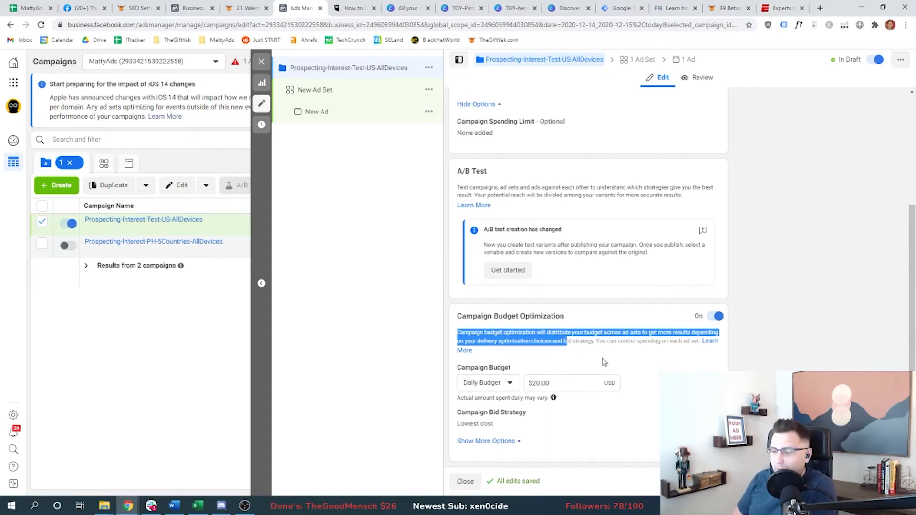
{"action": "left_click", "coordinate": [550, 384]}
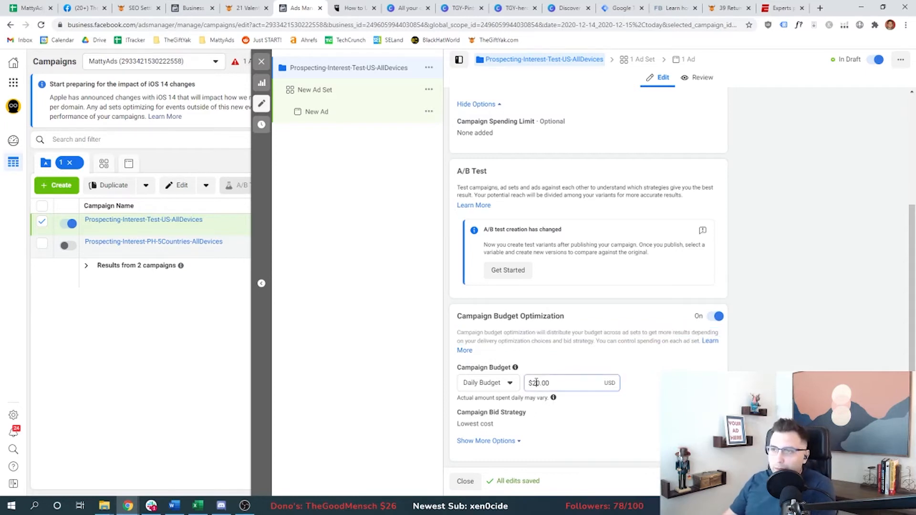
{"action": "type", "text": "1"}
{"action": "left_click_drag", "start_coordinate": [496, 424], "coordinate": [457, 423]}
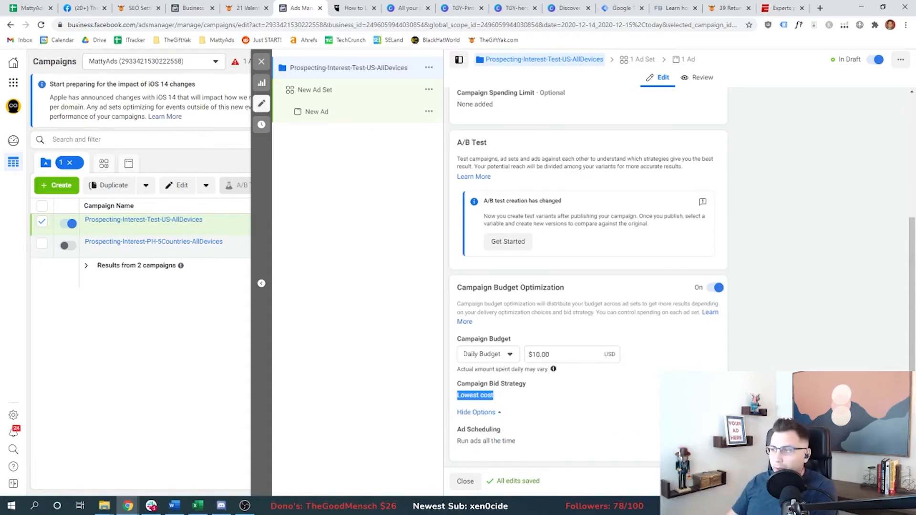
Continue to the campaign's ad set and name it Audience-Gender-Age-Language
{"action": "left_click", "coordinate": [890, 481]}
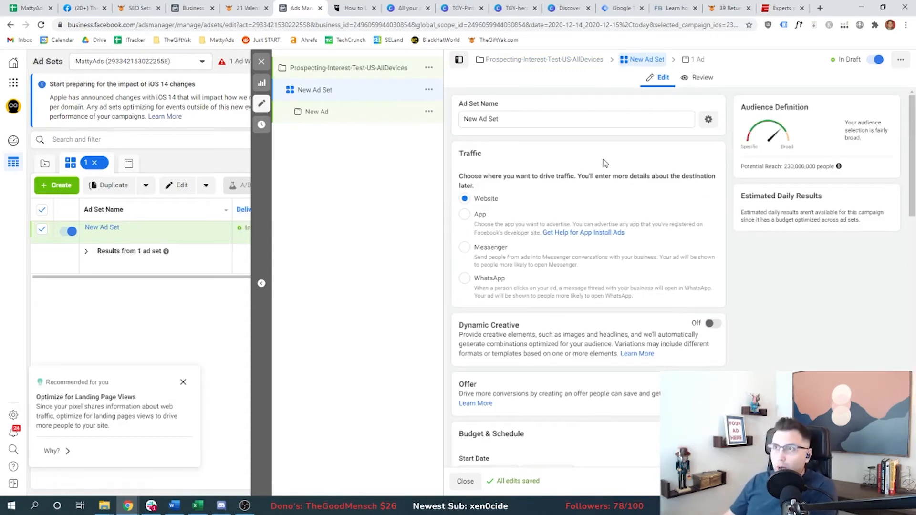
{"action": "triple_click", "coordinate": [507, 119]}
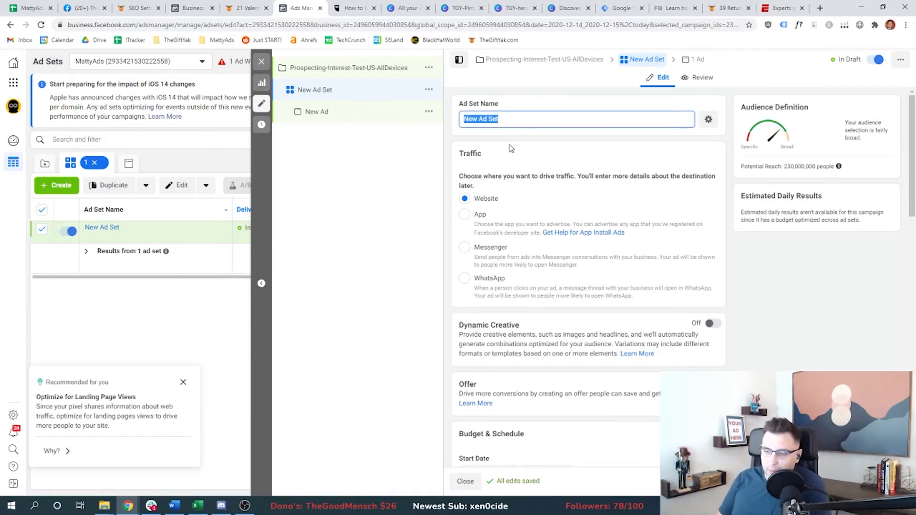
{"action": "type", "text": "Audience-Gender-Age"}
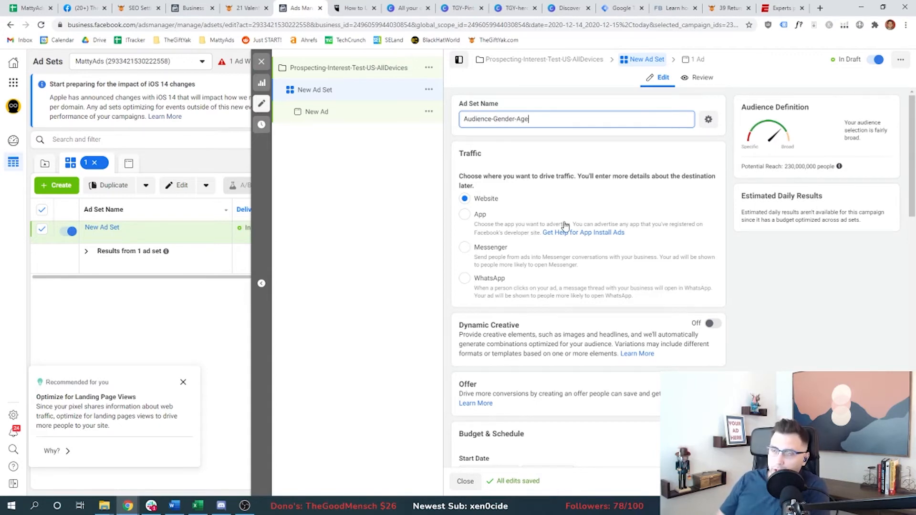
{"action": "type", "text": "-Language"}
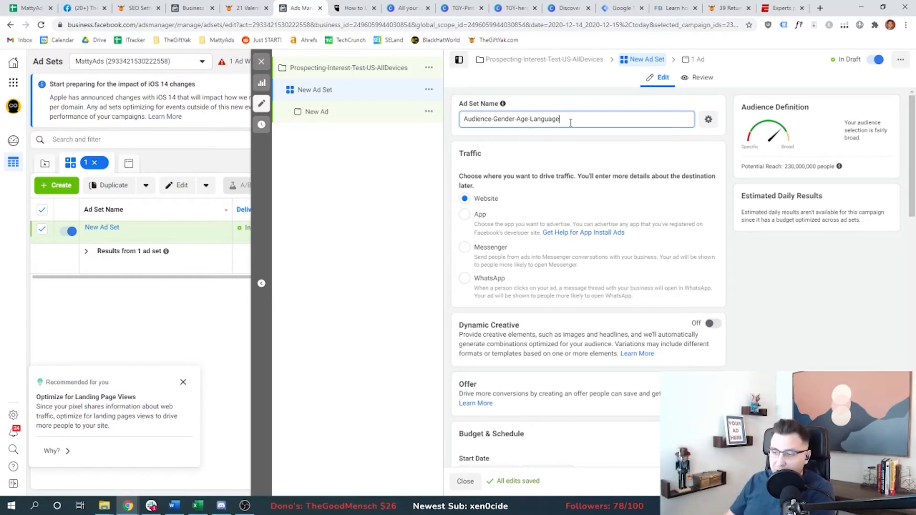
{"action": "left_click_drag", "start_coordinate": [492, 118], "coordinate": [465, 115]}
{"action": "left_click", "coordinate": [508, 119]}
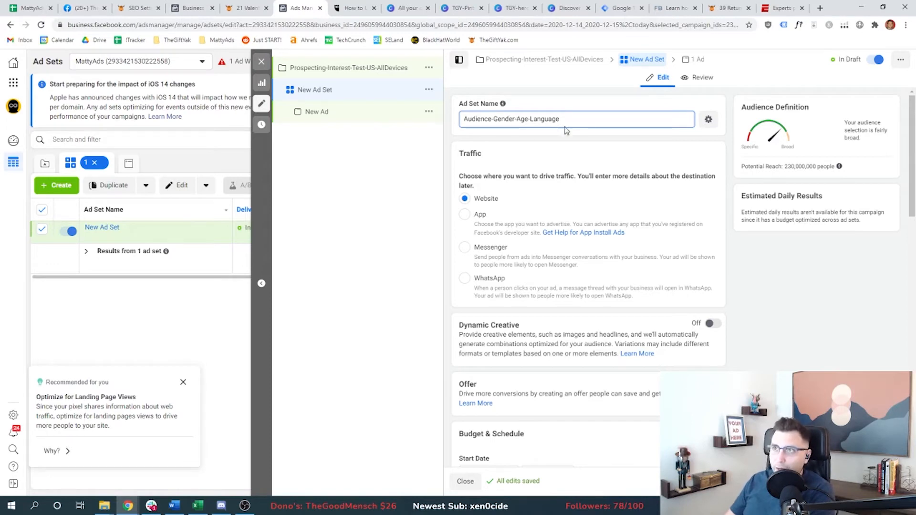
Review the ad set's schedule, spend limit and audience settings, and check the gift article's title for whom the audience should target
{"action": "scroll", "coordinate": [486, 152], "scroll_direction": "down", "scroll_amount": 3}
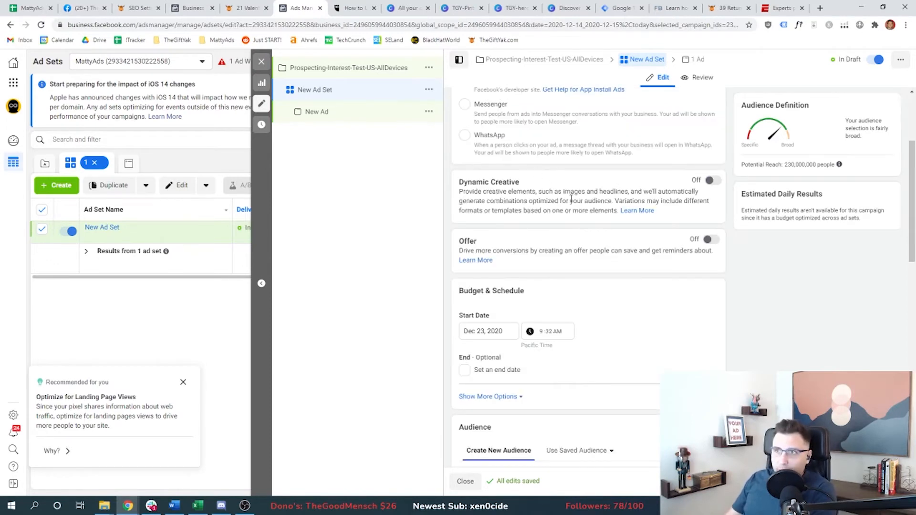
{"action": "scroll", "coordinate": [620, 229], "scroll_direction": "down", "scroll_amount": 5}
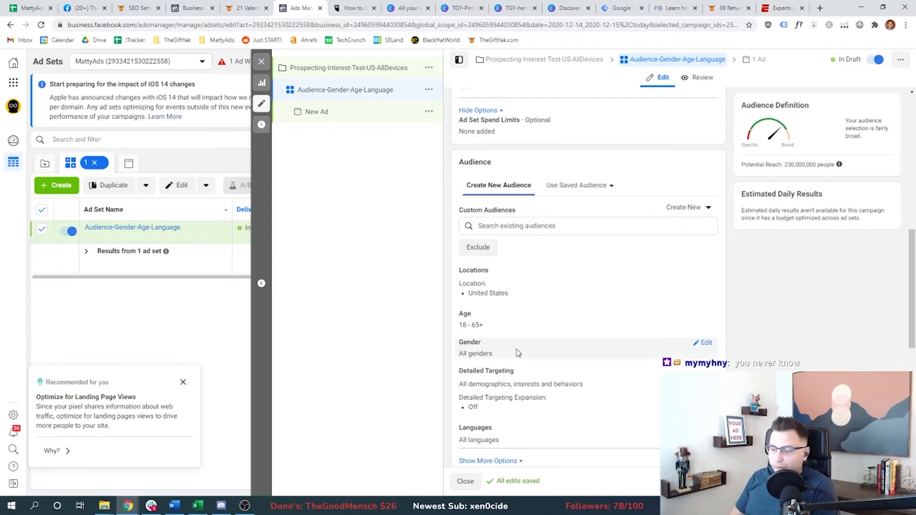
{"action": "left_click", "coordinate": [248, 8]}
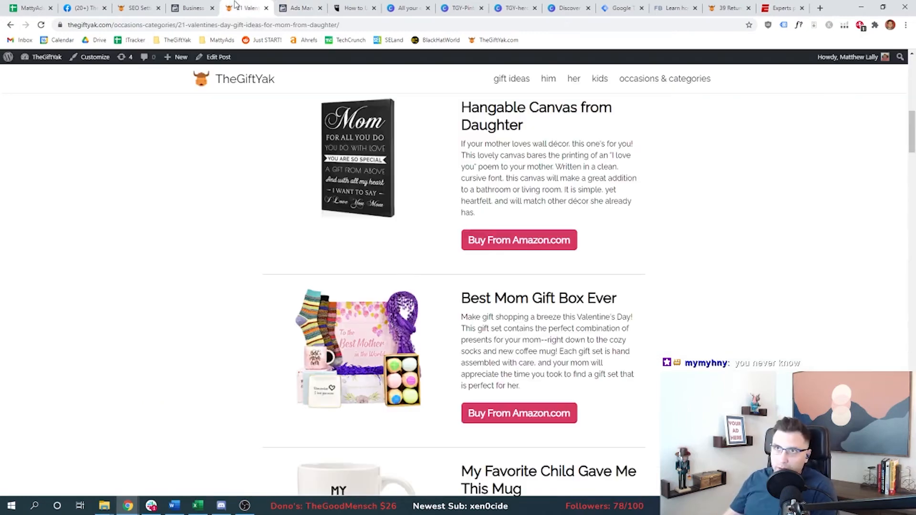
{"action": "scroll", "coordinate": [324, 206], "scroll_direction": "up", "scroll_amount": 15}
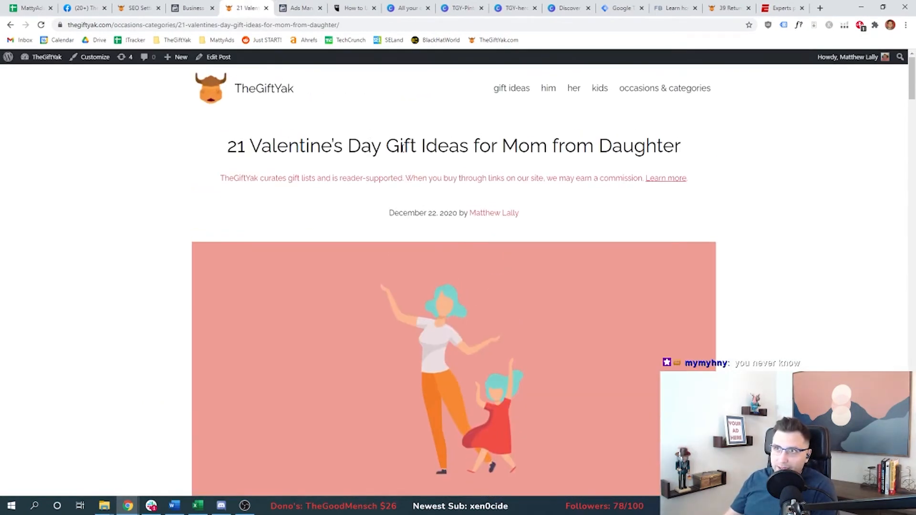
{"action": "left_click_drag", "start_coordinate": [347, 148], "coordinate": [604, 152]}
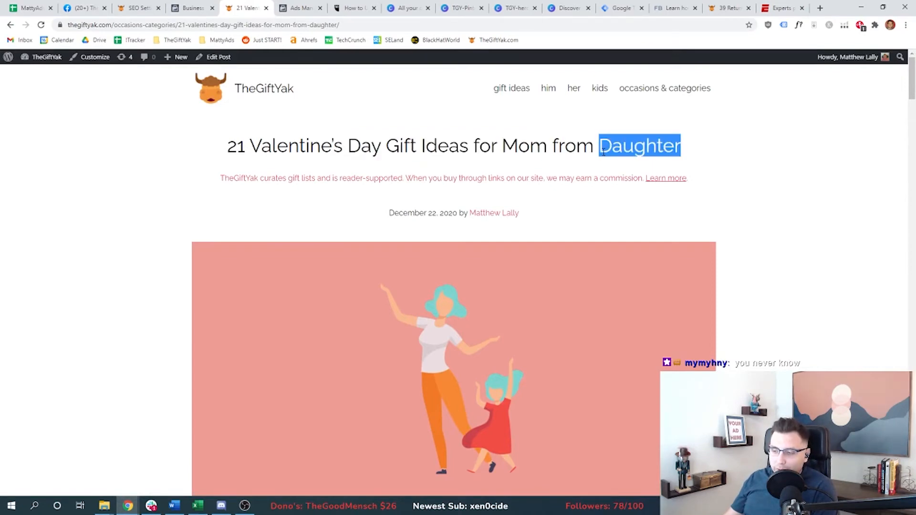
{"action": "key", "text": "ctrl+Tab"}
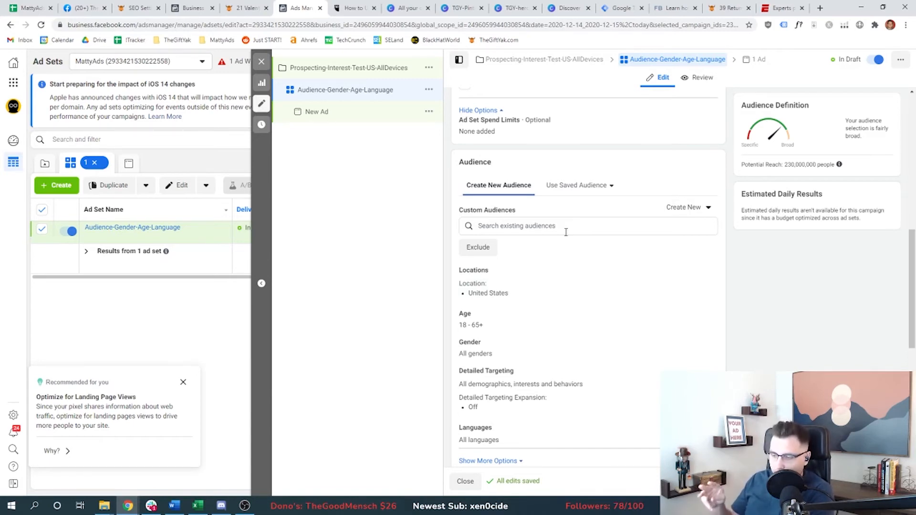
Search the ad set's detailed targeting for valentines and recheck the gift article's title to see whom it addresses
{"action": "left_click", "coordinate": [596, 226]}
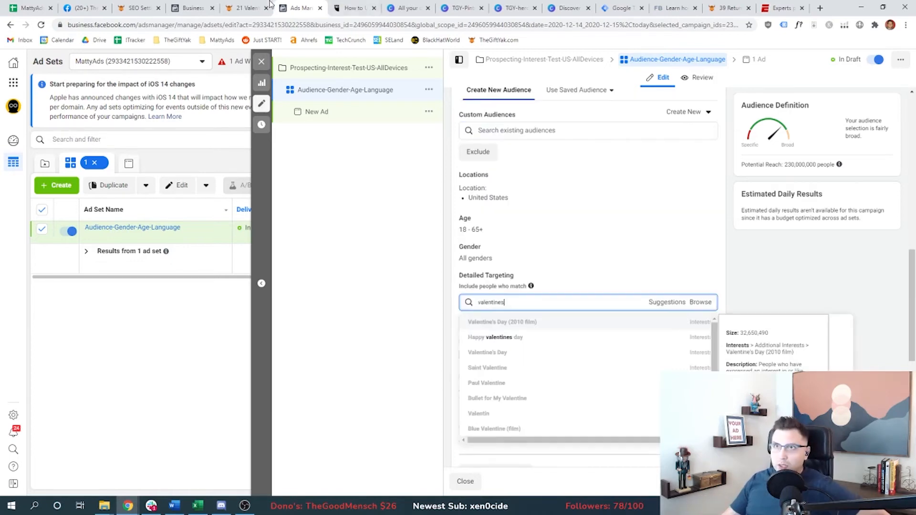
{"action": "left_click", "coordinate": [247, 8]}
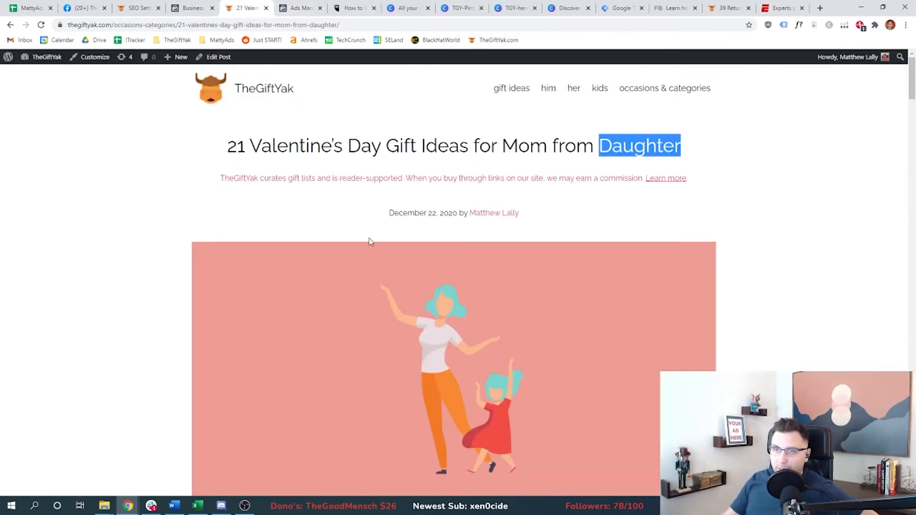
{"action": "triple_click", "coordinate": [361, 148]}
{"action": "left_click_drag", "start_coordinate": [600, 149], "coordinate": [684, 150]}
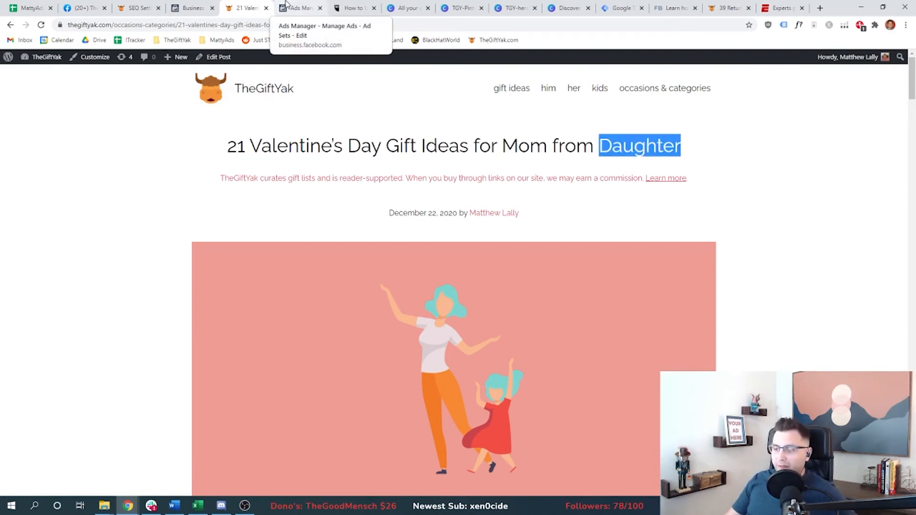
{"action": "left_click", "coordinate": [285, 4]}
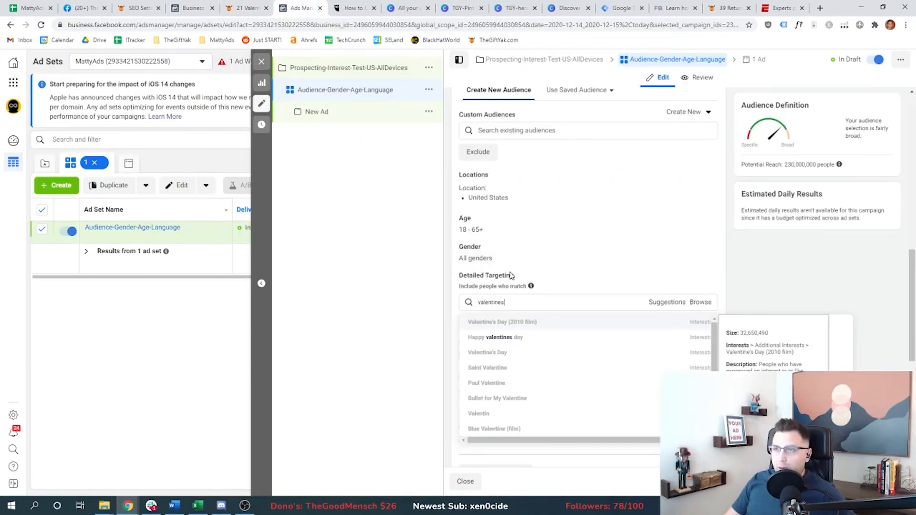
Search for valentine's, include the Valentine's Day interest in the detailed targeting, and limit the audience's gender to women
{"action": "triple_click", "coordinate": [513, 302]}
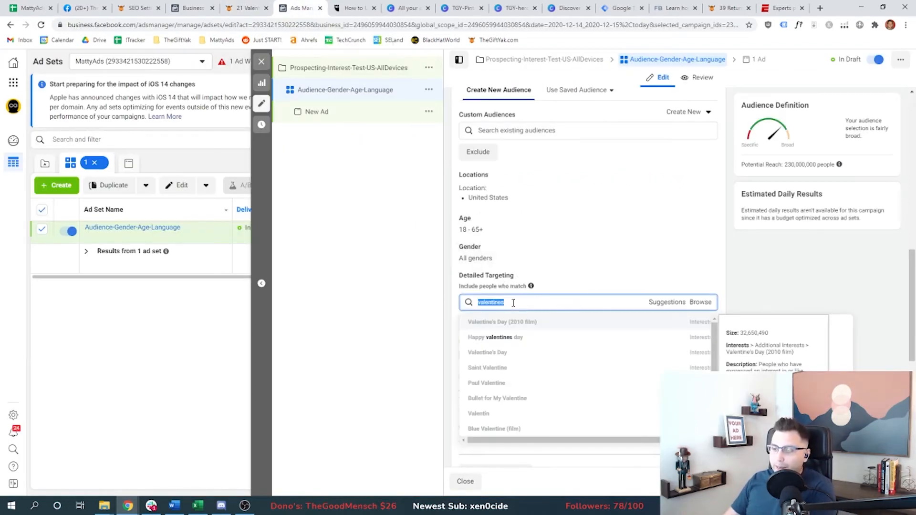
{"action": "type", "text": "valentine's"}
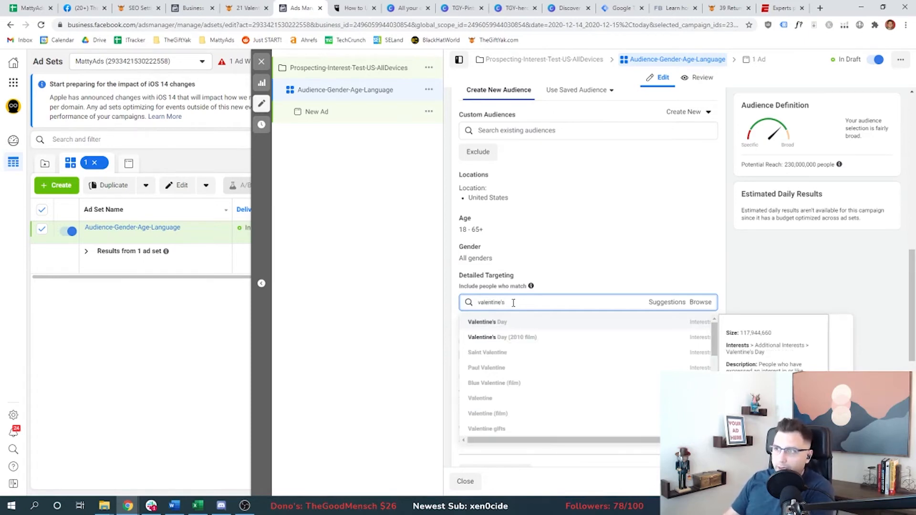
{"action": "left_click", "coordinate": [669, 324]}
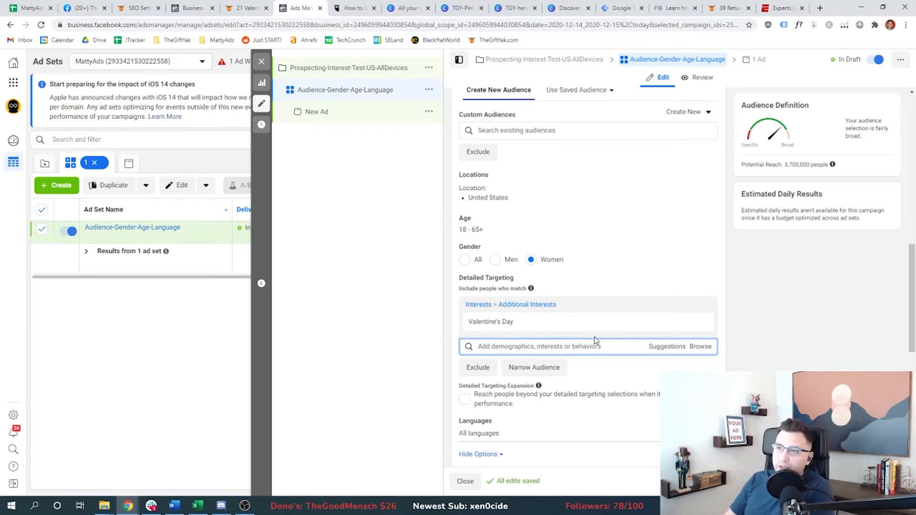
Explore further targeting interests through the suggestions and searches for valentine's and gift-related terms
{"action": "type", "text": "valentine's"}
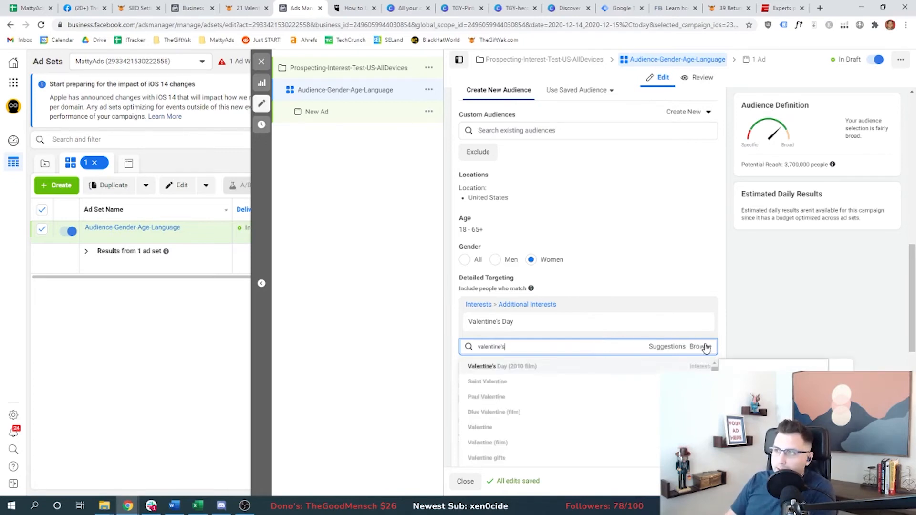
{"action": "left_click", "coordinate": [679, 346]}
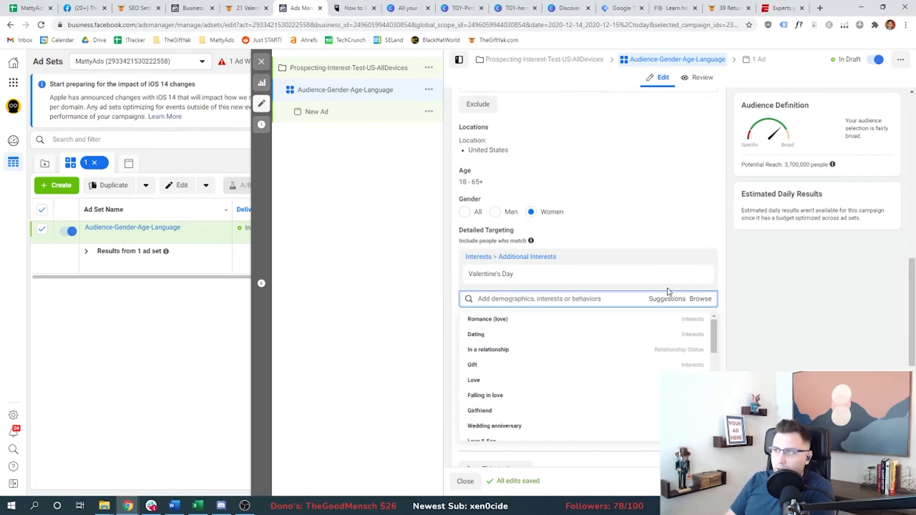
{"action": "mouse_move", "coordinate": [652, 325]}
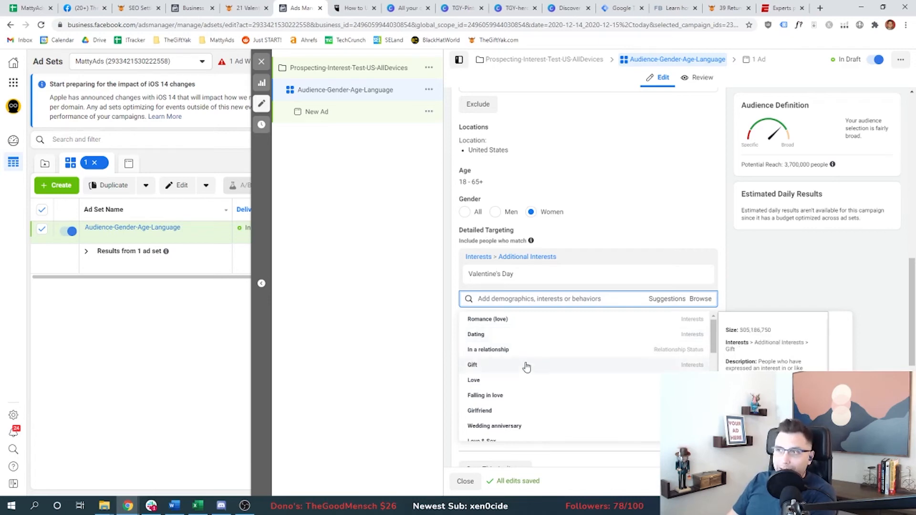
{"action": "scroll", "coordinate": [526, 366], "scroll_direction": "down", "scroll_amount": 2}
{"action": "left_click", "coordinate": [536, 300]}
{"action": "type", "text": "gift"}
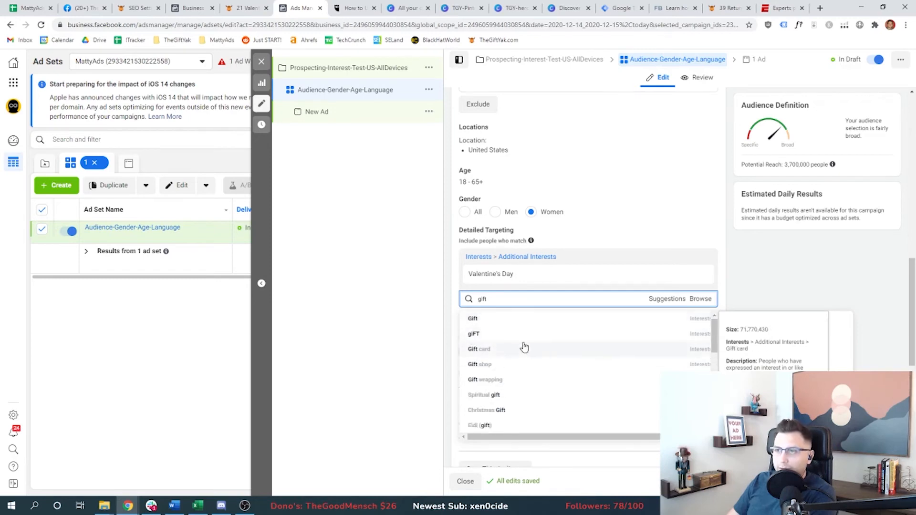
{"action": "type", "text": "s for mom"}
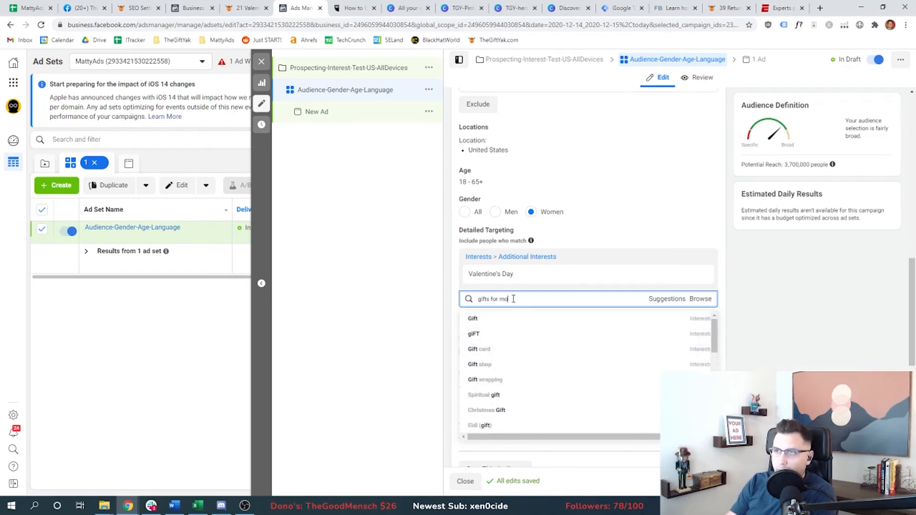
{"action": "key", "text": "BackSpace"}
{"action": "key", "text": "BackSpace"}
{"action": "key", "text": "BackSpace"}
Narrow the audience so that people must also match the Gift interest
{"action": "key", "text": "ctrl+a"}
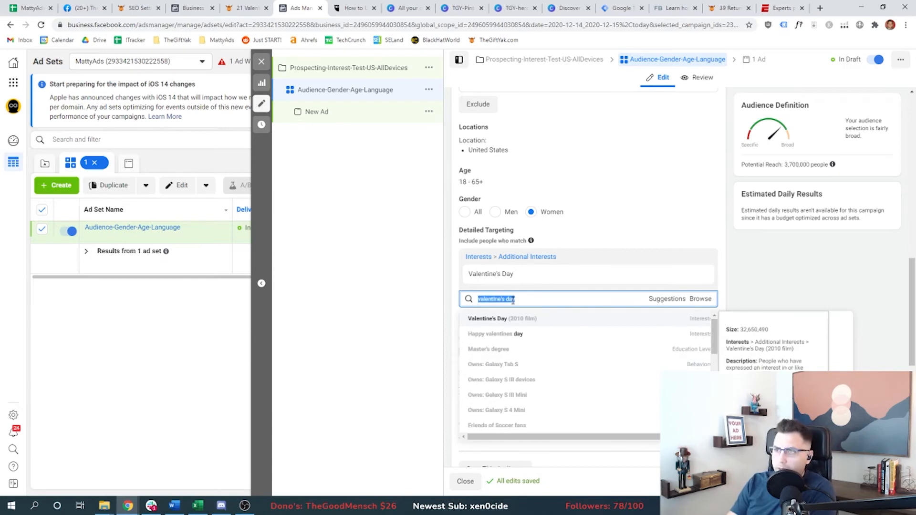
{"action": "type", "text": "gift"}
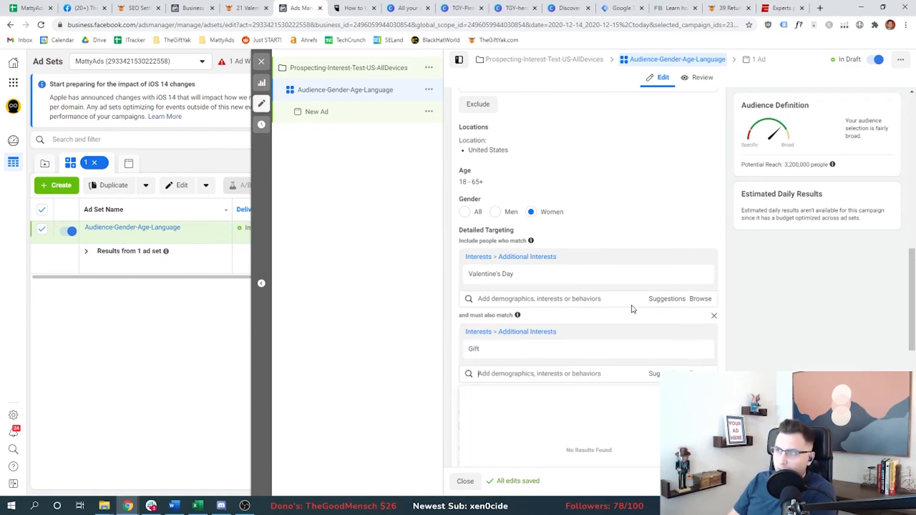
{"action": "left_click", "coordinate": [471, 316]}
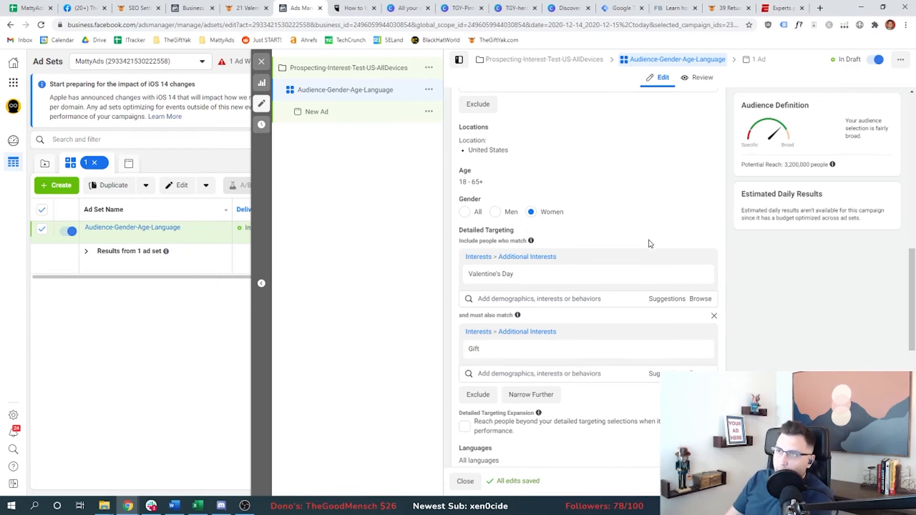
Rename the ad set to Valentines_Gift-Female-18_65-English
{"action": "scroll", "coordinate": [514, 150], "scroll_direction": "up", "scroll_amount": 15}
{"action": "double_click", "coordinate": [486, 121]}
{"action": "type", "text": "Valent"}
{"action": "type", "text": "ines_Gift-"}
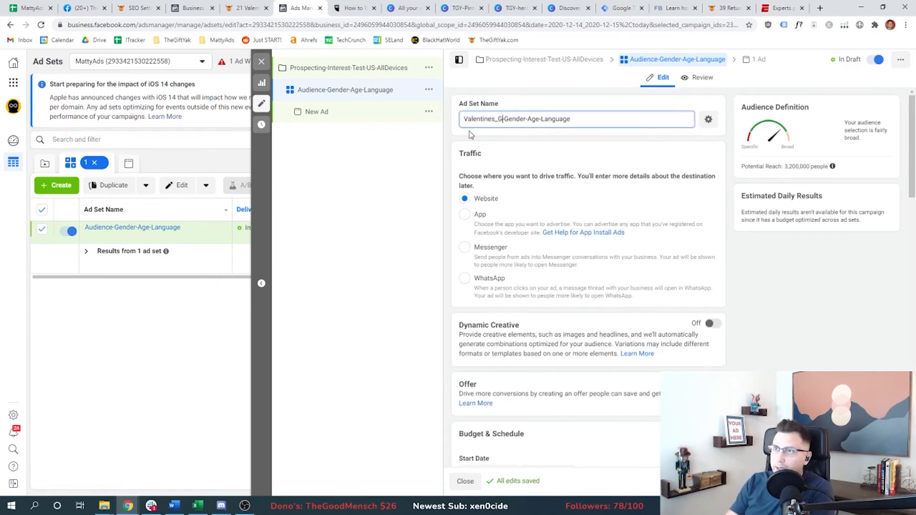
{"action": "key", "text": "shift+Right"}
{"action": "key", "text": "shift+Right"}
{"action": "key", "text": "shift+Right"}
{"action": "key", "text": "shift+Right"}
{"action": "key", "text": "shift+Right"}
{"action": "key", "text": "shift+Right"}
{"action": "key", "text": "shift+Right"}
{"action": "type", "text": "Female-"}
{"action": "key", "text": "shift+Right"}
{"action": "key", "text": "shift+Right"}
{"action": "key", "text": "shift+Right"}
{"action": "type", "text": "18_3"}
{"action": "key", "text": "BackSpace"}
{"action": "type", "text": "65"}
{"action": "key", "text": "shift+Right"}
{"action": "key", "text": "shift+Right"}
{"action": "key", "text": "shift+Right"}
{"action": "key", "text": "shift+Right"}
{"action": "key", "text": "shift+Right"}
{"action": "key", "text": "shift+Right"}
{"action": "key", "text": "shift+Right"}
{"action": "key", "text": "shift+Right"}
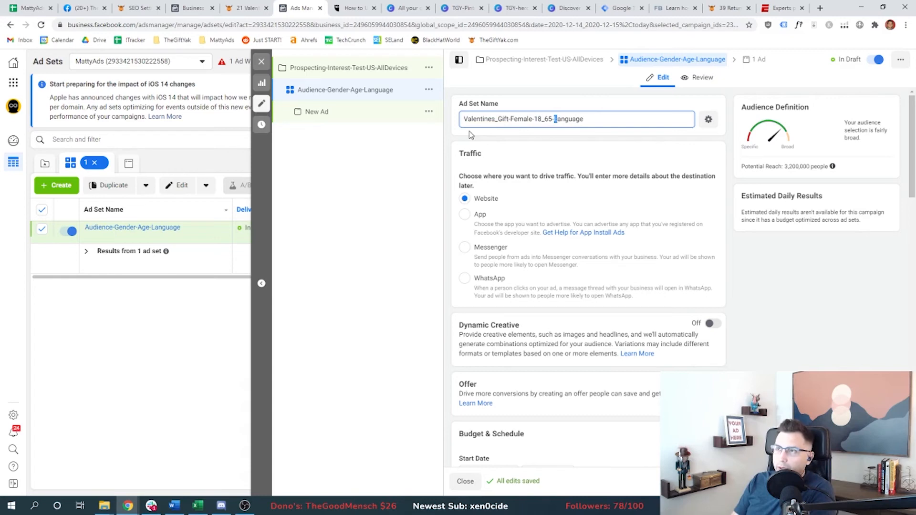
{"action": "key", "text": "BackSpace"}
Review the ad set's placements and its additional optimization and delivery options, and continue to the ad
{"action": "scroll", "coordinate": [585, 335], "scroll_direction": "down", "scroll_amount": 10}
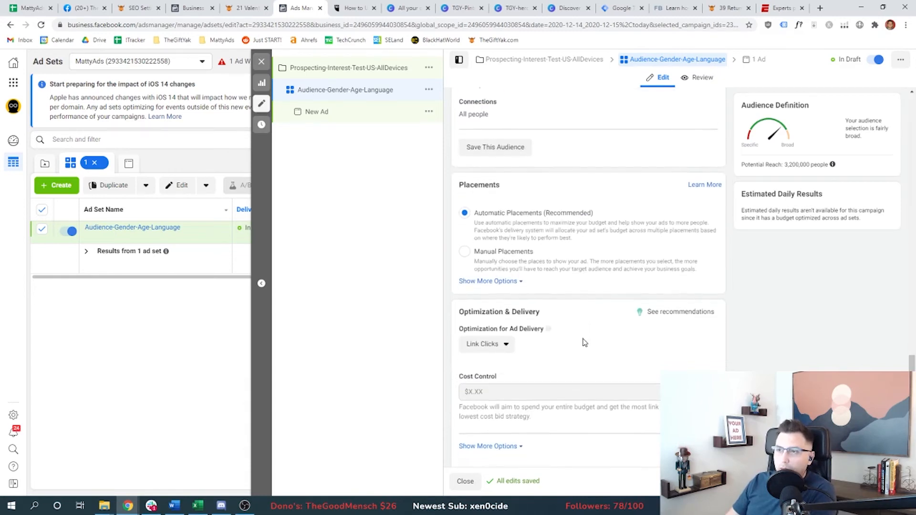
{"action": "left_click", "coordinate": [496, 452]}
{"action": "scroll", "coordinate": [620, 406], "scroll_direction": "down", "scroll_amount": 1}
{"action": "scroll", "coordinate": [549, 310], "scroll_direction": "up", "scroll_amount": 3}
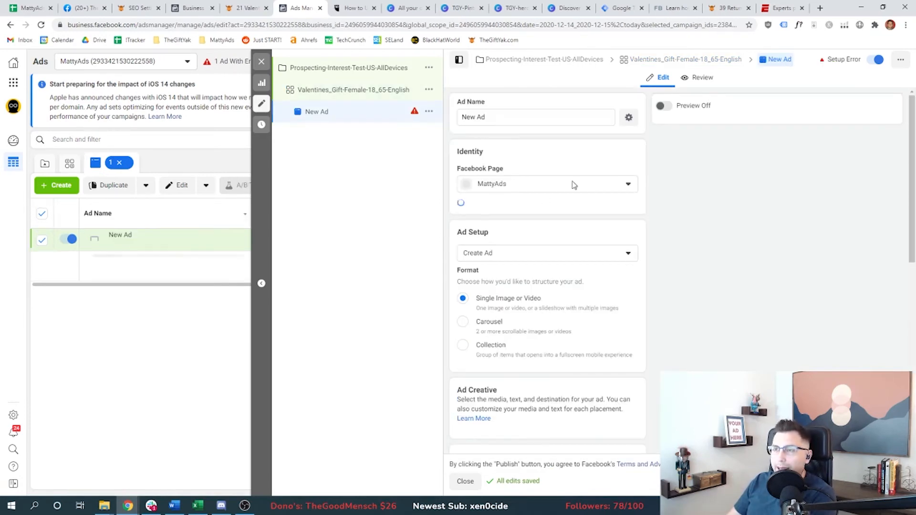
Name the ad by creative, format, shape and call to action, beginning with ValentineGiftMomImage-ImageORVideo-SquareORPortrait-CallToAction
{"action": "triple_click", "coordinate": [497, 118]}
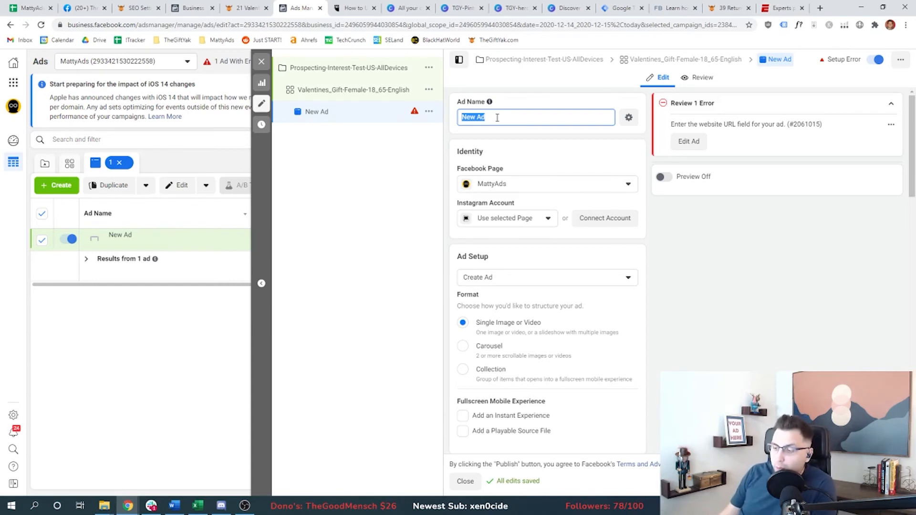
{"action": "triple_click", "coordinate": [497, 118]}
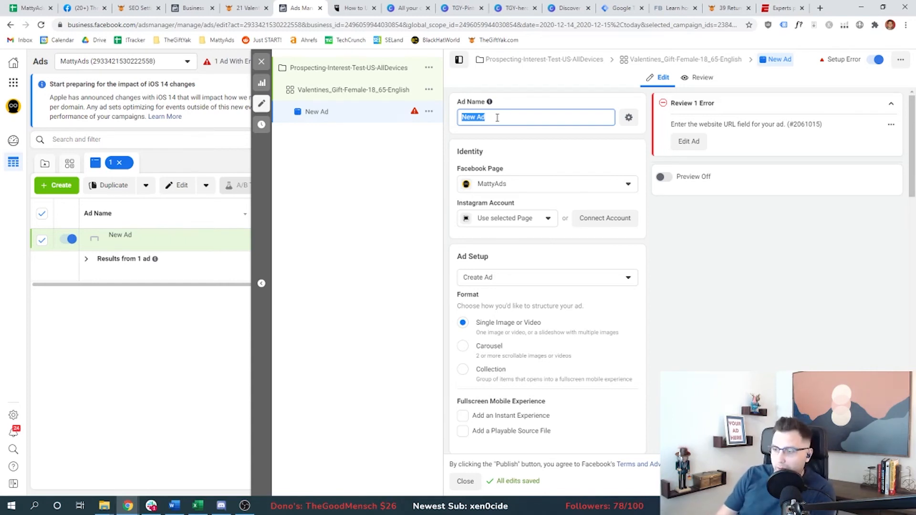
{"action": "type", "text": "ImageORV"}
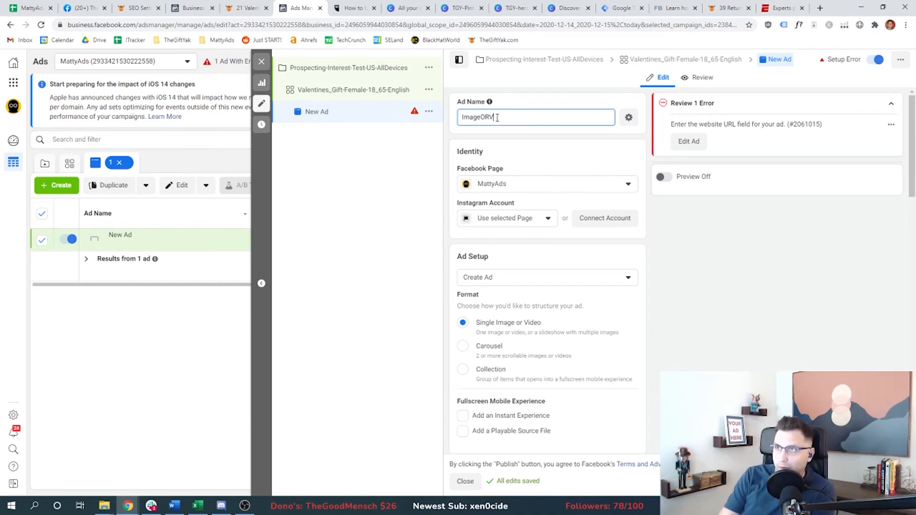
{"action": "type", "text": "ideo-SquareOR"}
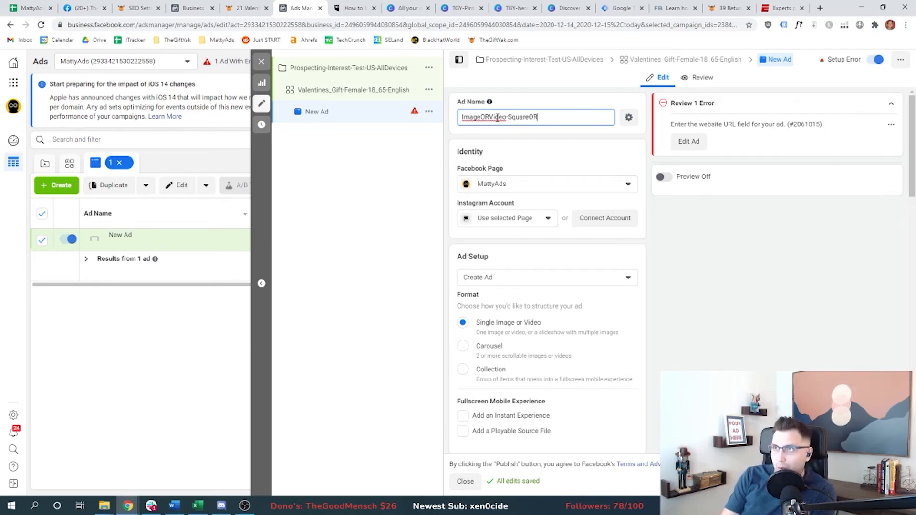
{"action": "type", "text": "ait-"}
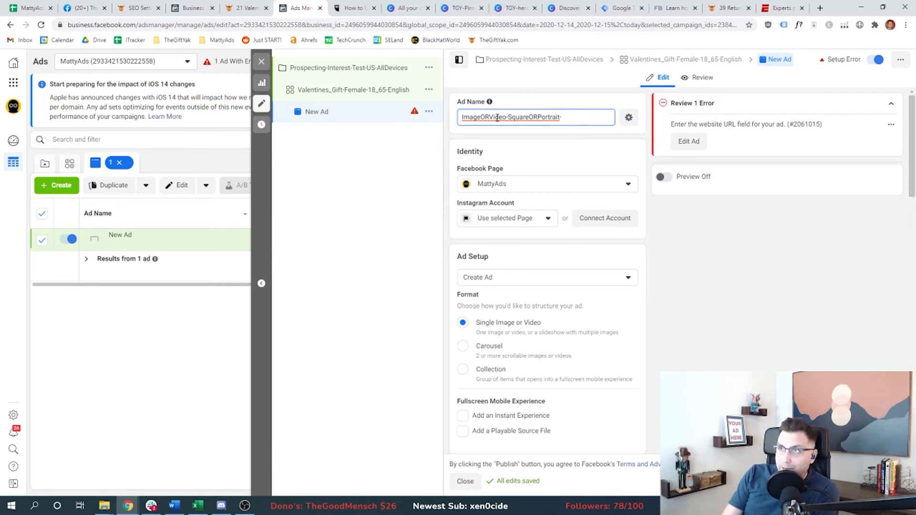
{"action": "key", "text": "BackSpace"}
{"action": "key", "text": "Home"}
{"action": "type", "text": "ValentineGiftMomImage-"}
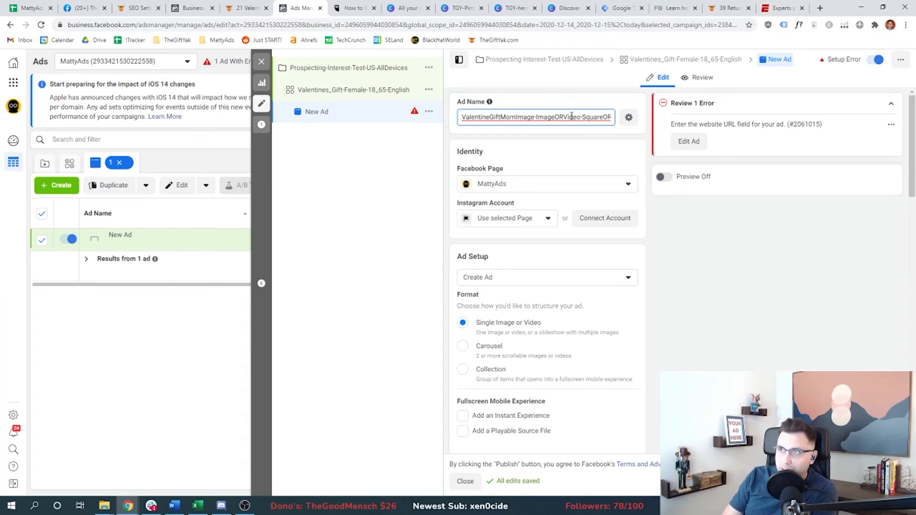
{"action": "key", "text": "End"}
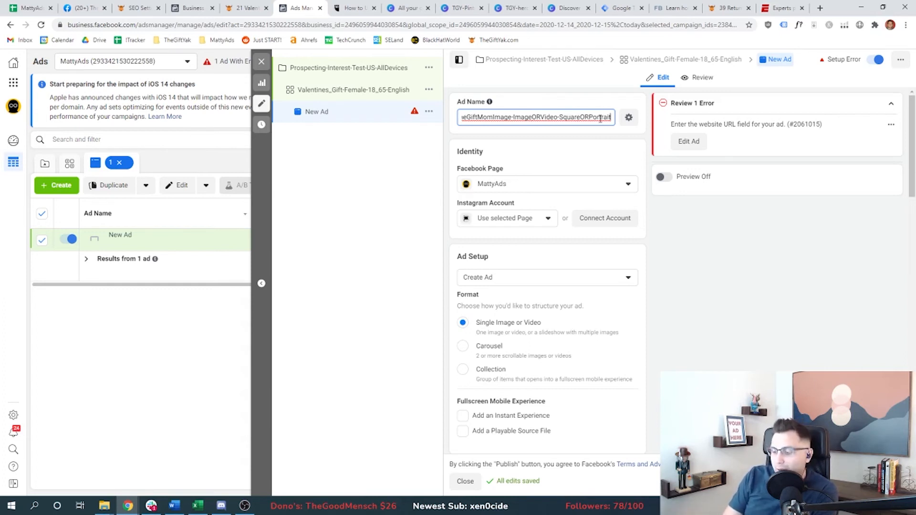
{"action": "type", "text": "-CallToAction"}
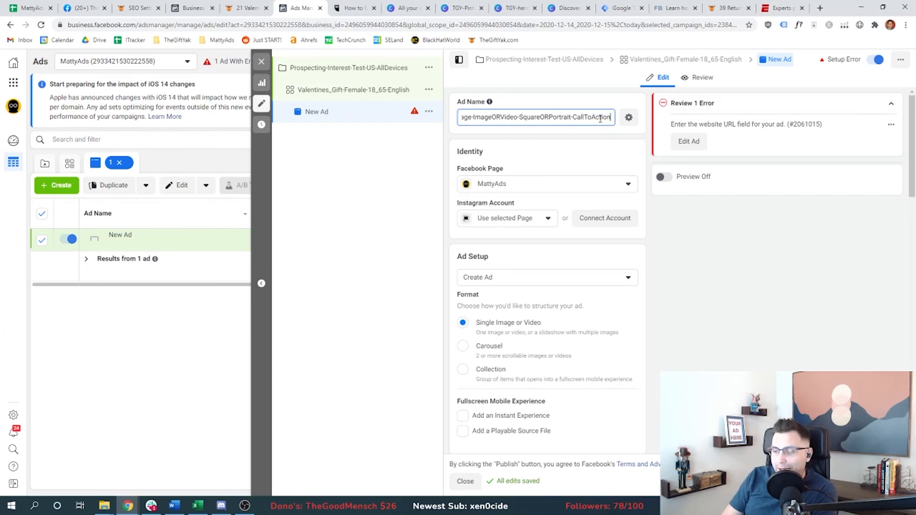
{"action": "type", "text": "-"}
{"action": "type", "text": "Date"}
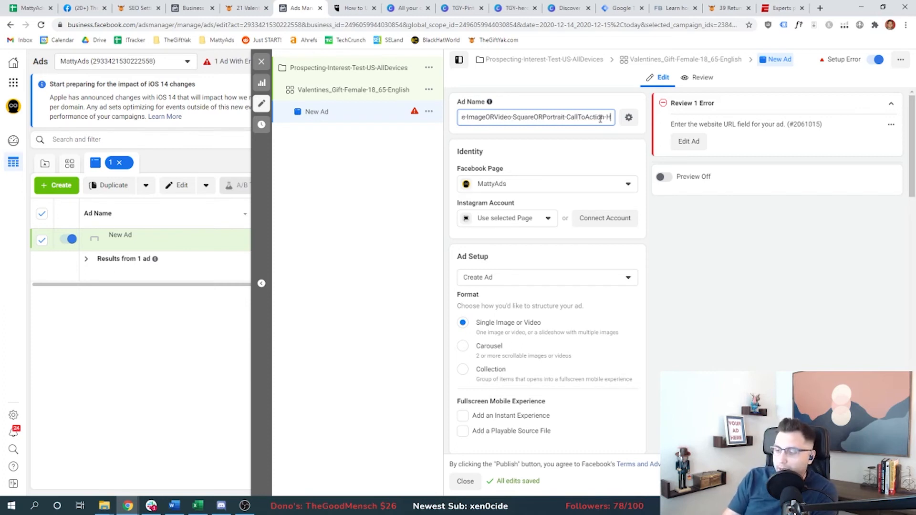
{"action": "scroll", "coordinate": [551, 287], "scroll_direction": "down", "scroll_amount": 5}
{"action": "scroll", "coordinate": [576, 310], "scroll_direction": "down", "scroll_amount": 2}
{"action": "left_click", "coordinate": [500, 281]}
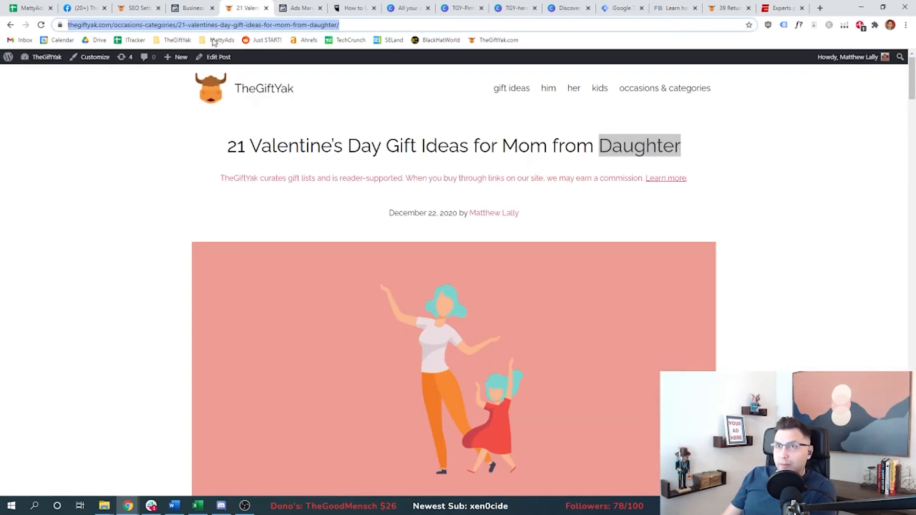
{"action": "left_click", "coordinate": [246, 7]}
{"action": "left_click", "coordinate": [305, 9]}
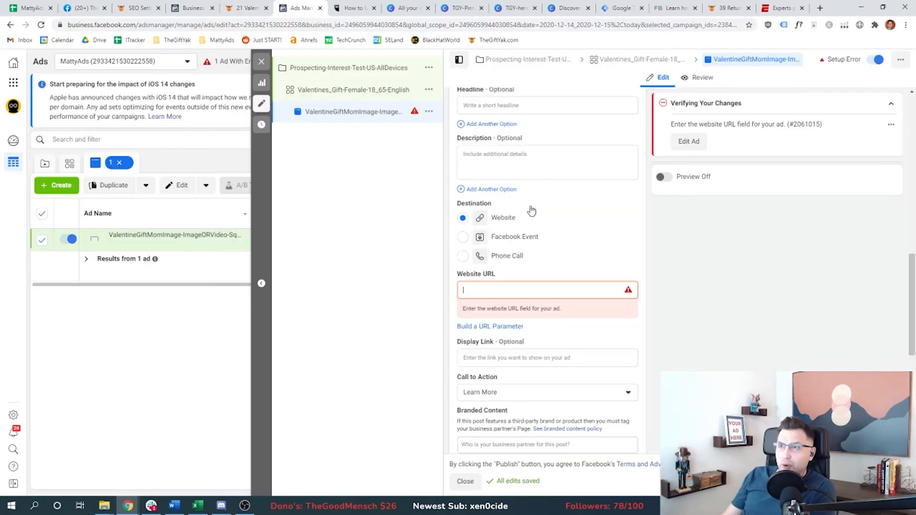
{"action": "left_click", "coordinate": [496, 293]}
{"action": "key", "text": "ctrl+v"}
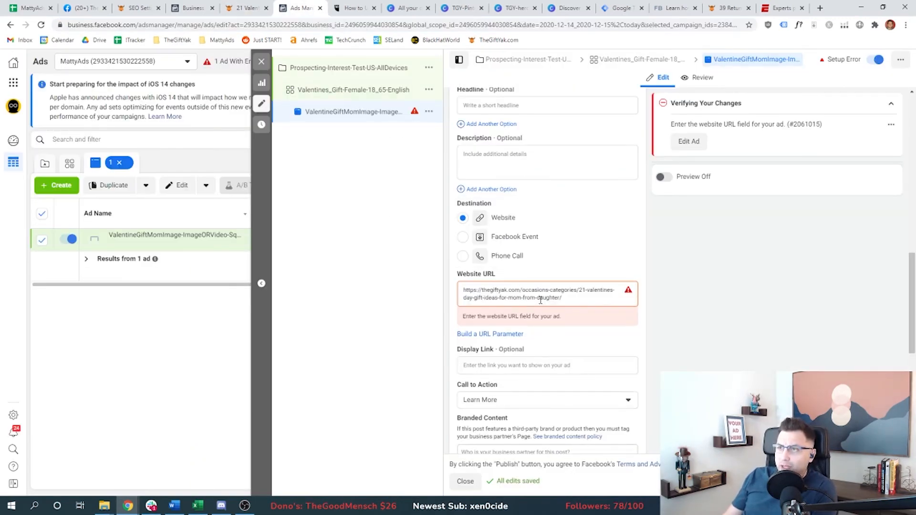
{"action": "scroll", "coordinate": [610, 262], "scroll_direction": "down", "scroll_amount": 7}
{"action": "scroll", "coordinate": [582, 263], "scroll_direction": "up", "scroll_amount": 6}
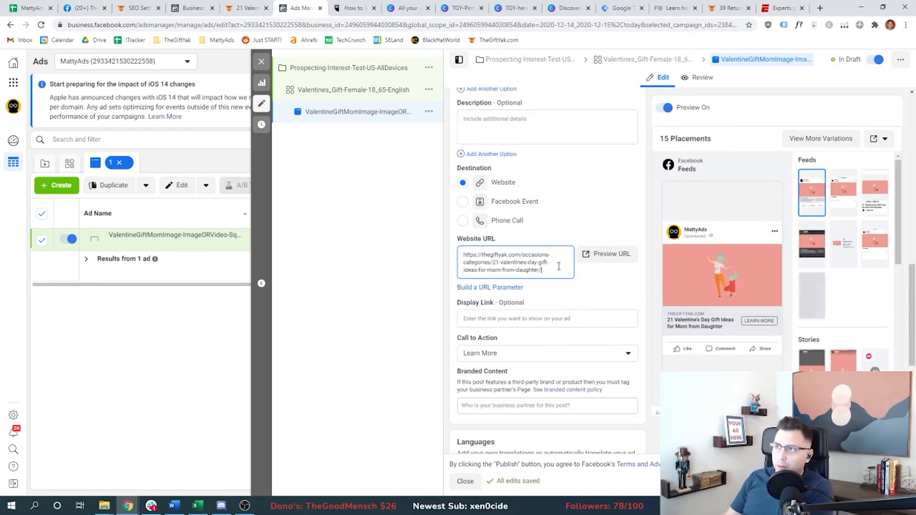
Fill the ad's primary text with the article's introductory paragraph, copied from "We love our mommas!" through "Amazon!"
{"action": "scroll", "coordinate": [584, 334], "scroll_direction": "up", "scroll_amount": 3}
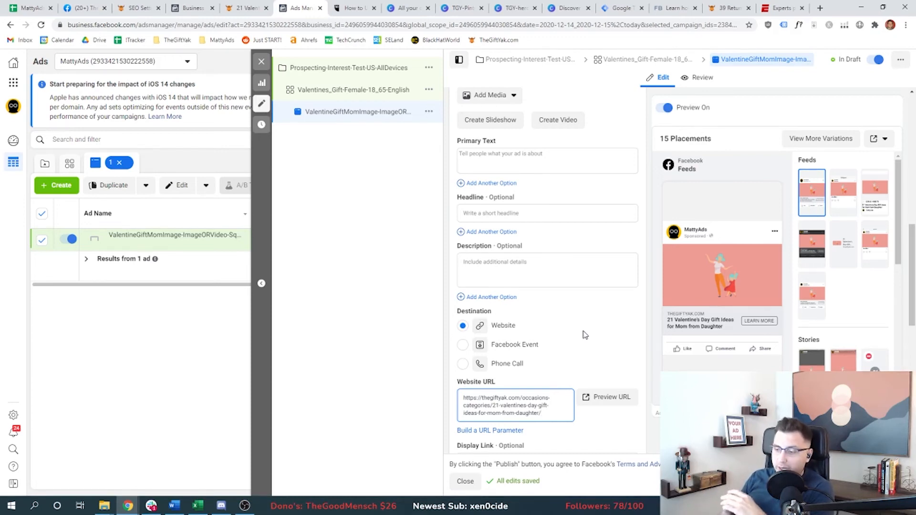
{"action": "mouse_move", "coordinate": [682, 318]}
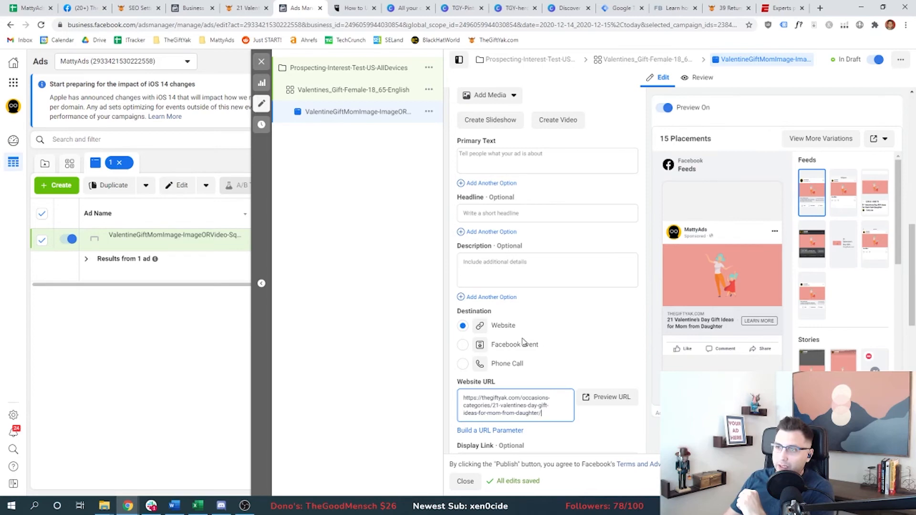
{"action": "left_click_drag", "start_coordinate": [368, 283], "coordinate": [312, 221]}
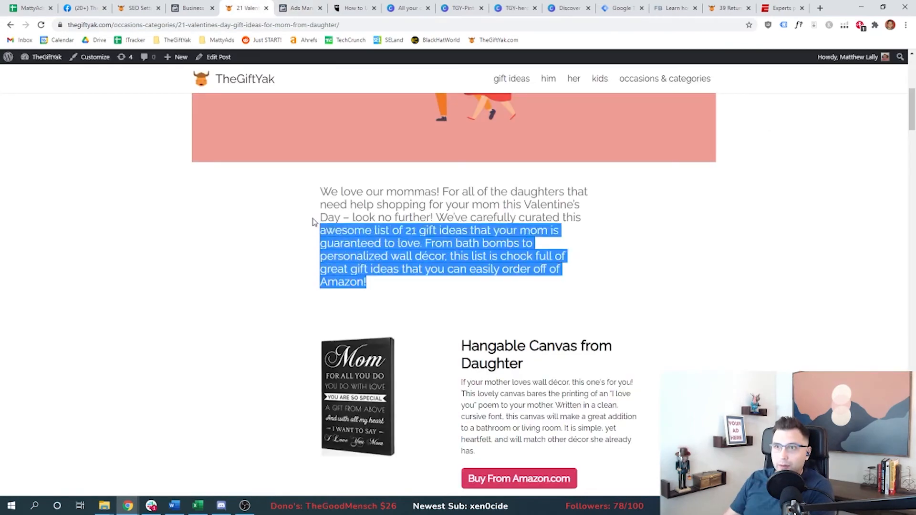
{"action": "triple_click", "coordinate": [321, 191]}
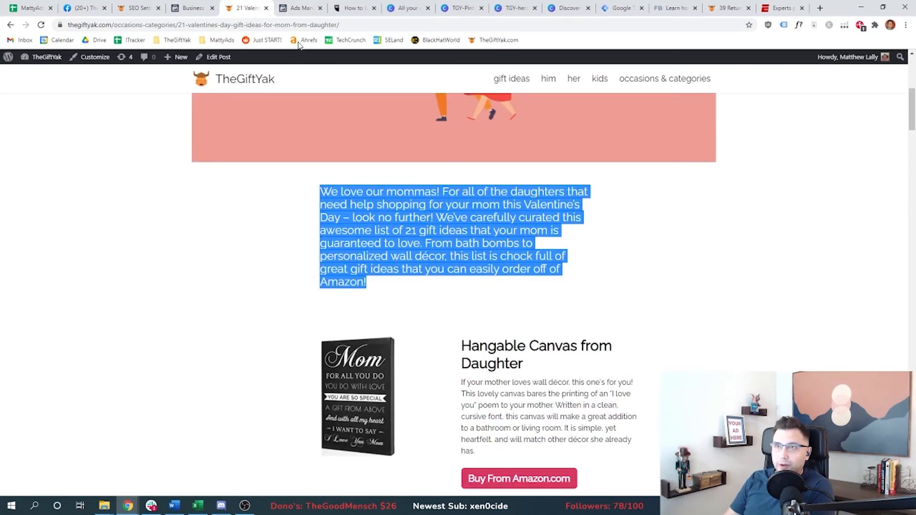
{"action": "left_click", "coordinate": [300, 8]}
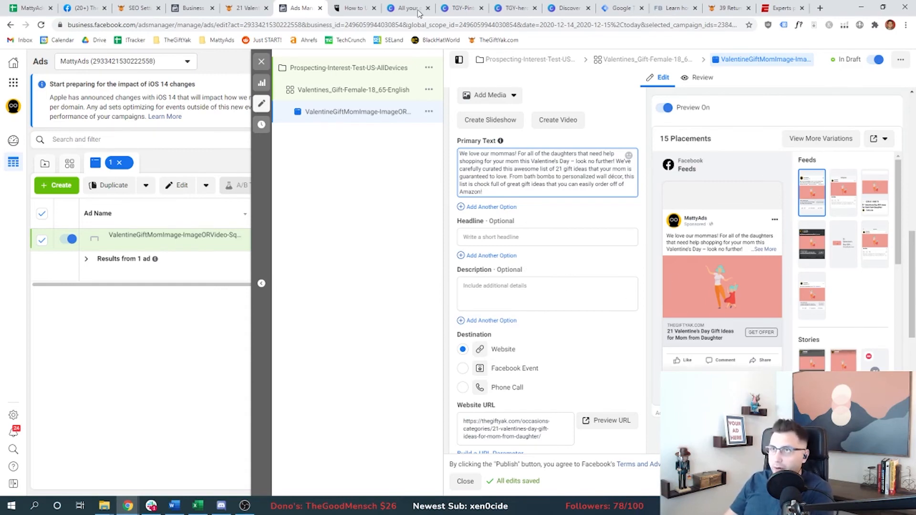
Look up Facebook's ad specifications and check the recommended resolution for image ads in the Facebook Feed
{"action": "left_click", "coordinate": [819, 8]}
{"action": "type", "text": "facebook ad spe"}
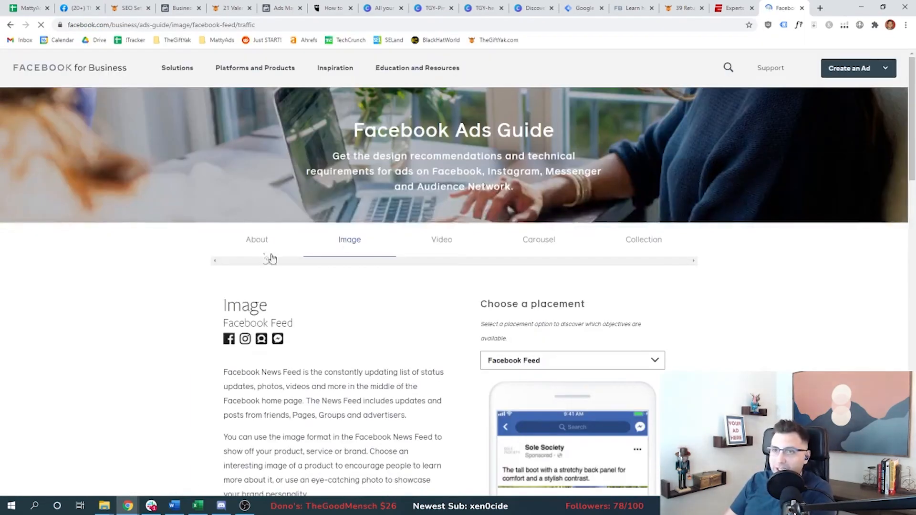
{"action": "scroll", "coordinate": [270, 258], "scroll_direction": "down", "scroll_amount": 7}
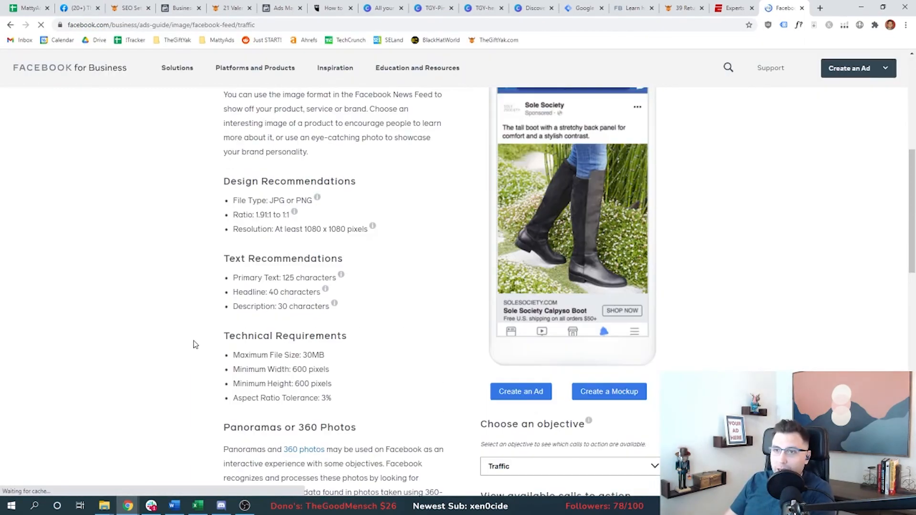
{"action": "left_click_drag", "start_coordinate": [233, 229], "coordinate": [306, 230]}
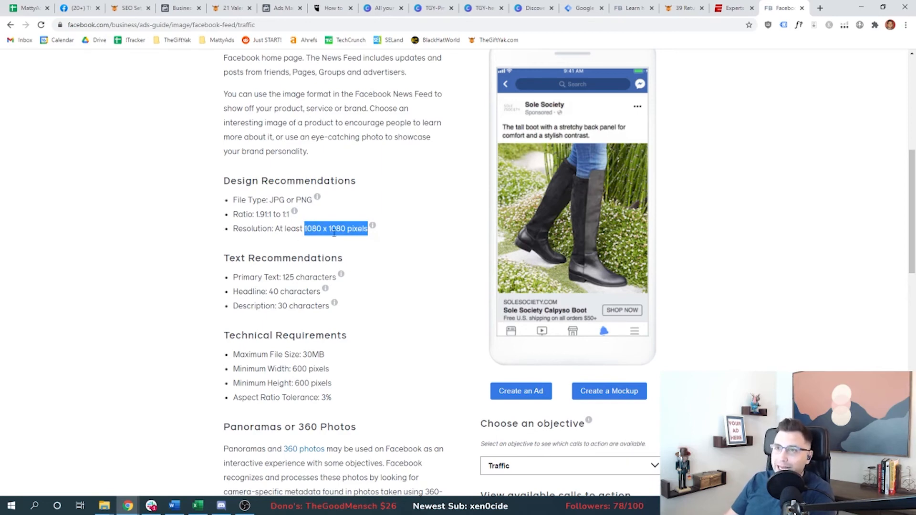
Open Canva and create a new custom-size design of 1080 x 1080 px
{"action": "left_click", "coordinate": [822, 8]}
{"action": "type", "text": "canva"}
{"action": "key", "text": "Return"}
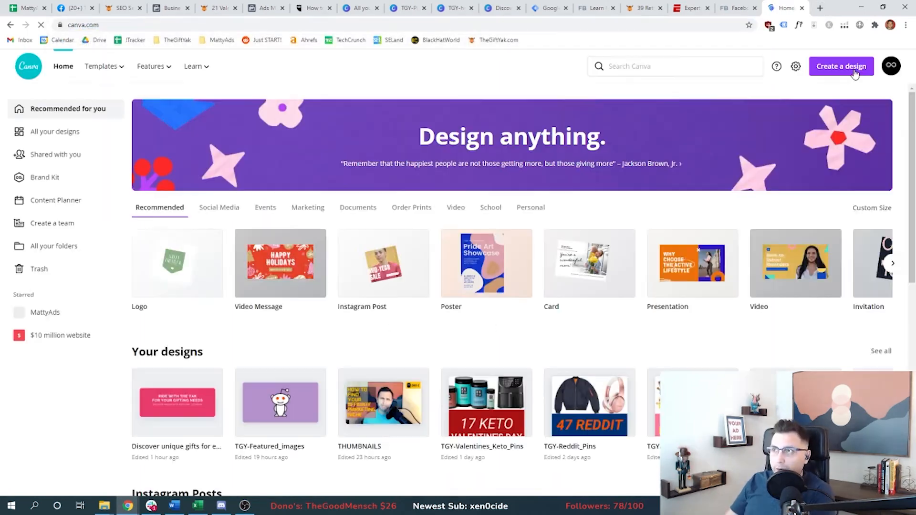
{"action": "left_click", "coordinate": [855, 73]}
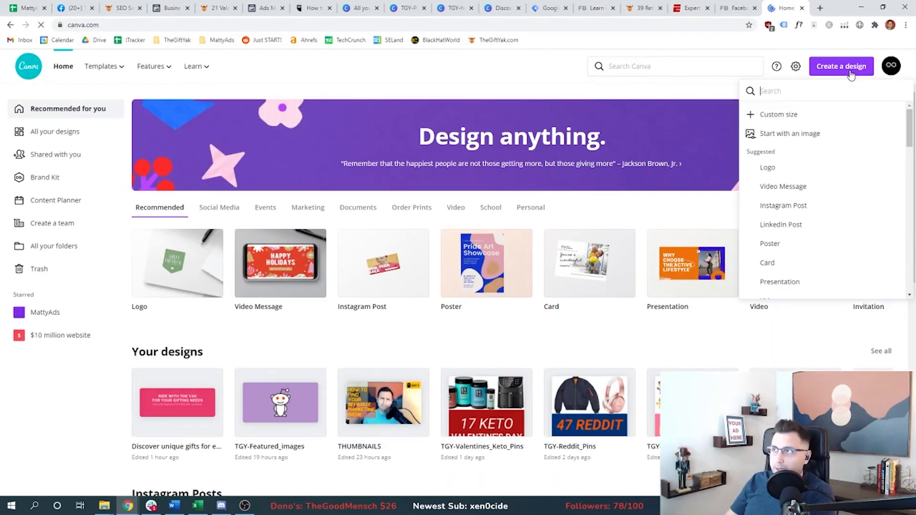
{"action": "left_click", "coordinate": [794, 115]}
{"action": "type", "text": "1080"}
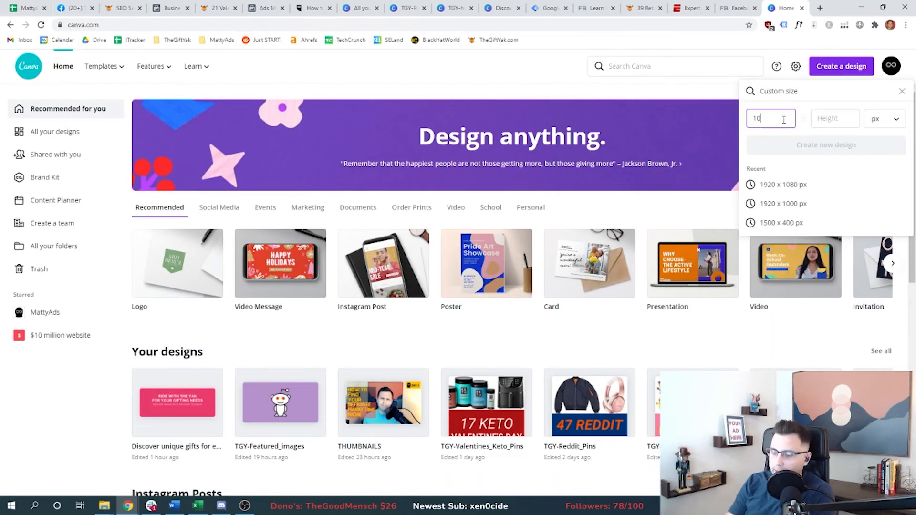
{"action": "key", "text": "Tab"}
{"action": "type", "text": "1080"}
{"action": "key", "text": "Return"}
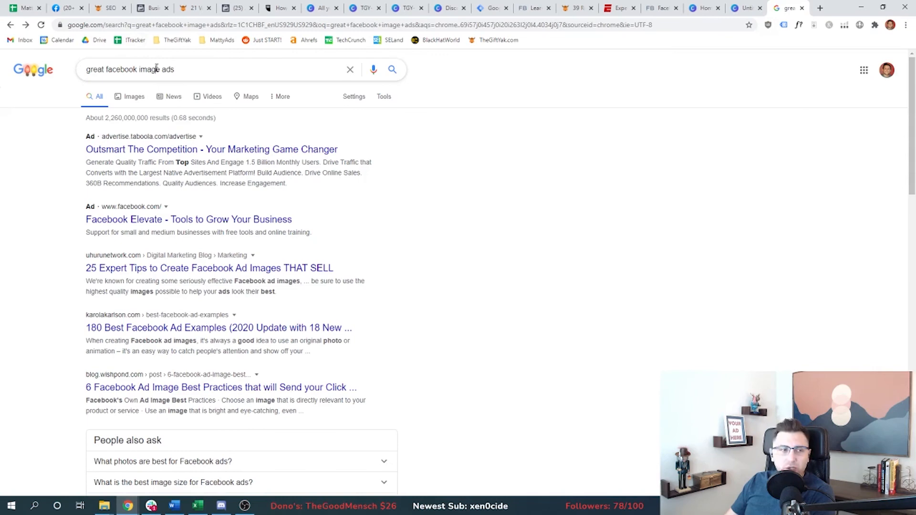
Find GoodRx's Facebook page, open its ads in the Ad Library through page transparency, and examine their image creatives
{"action": "triple_click", "coordinate": [157, 70]}
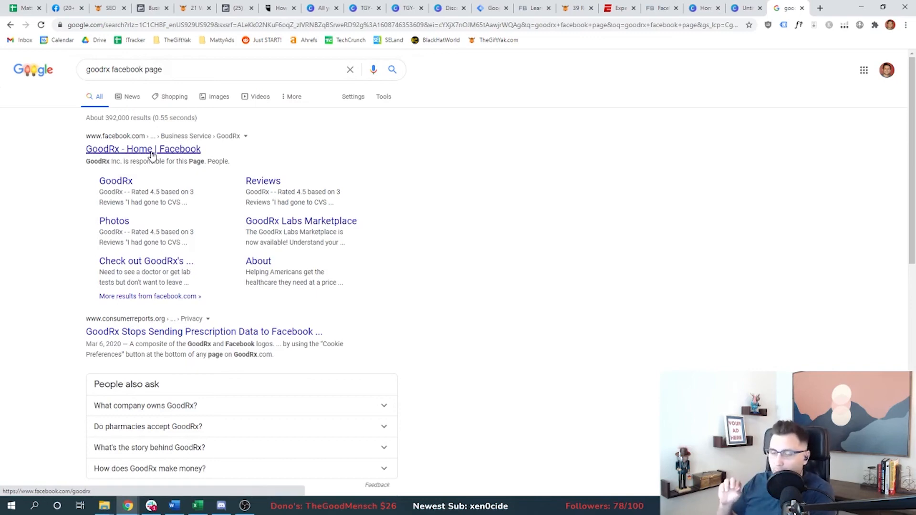
{"action": "left_click", "coordinate": [152, 153]}
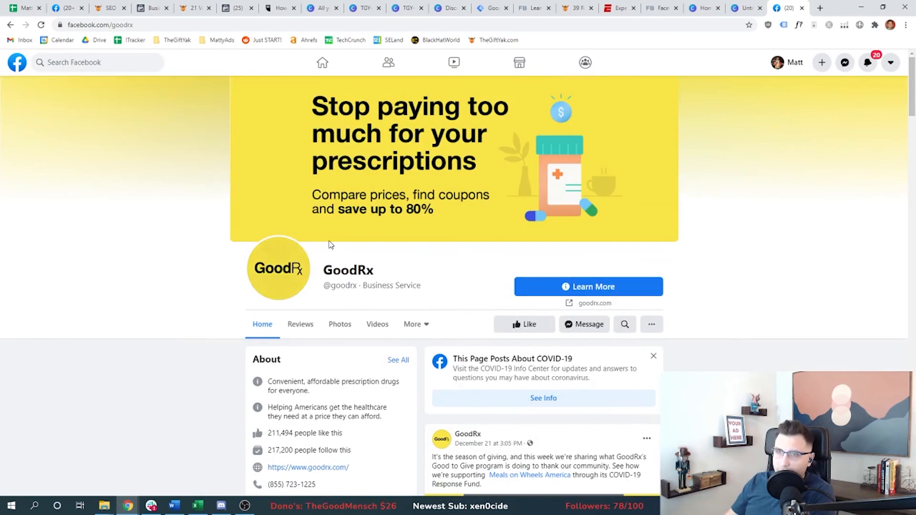
{"action": "scroll", "coordinate": [224, 285], "scroll_direction": "down", "scroll_amount": 8}
{"action": "scroll", "coordinate": [224, 285], "scroll_direction": "down", "scroll_amount": 5}
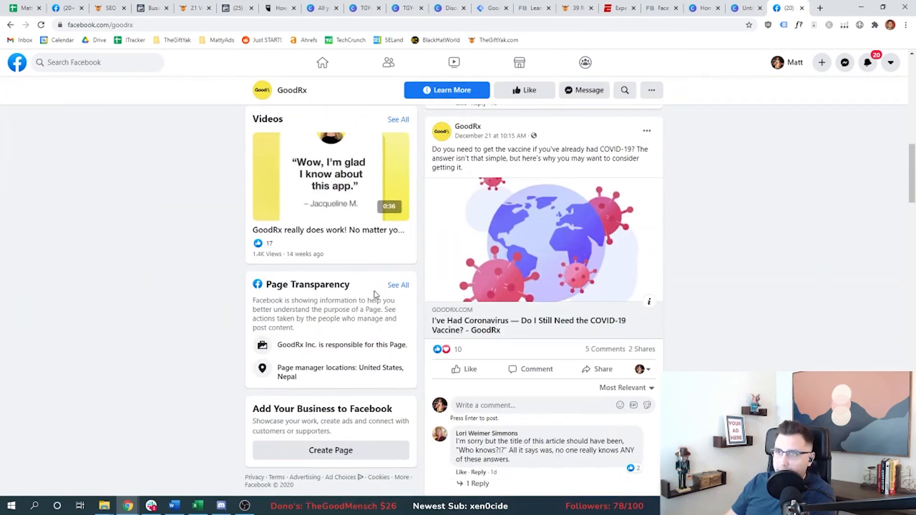
{"action": "left_click", "coordinate": [397, 285]}
{"action": "left_click", "coordinate": [464, 415]}
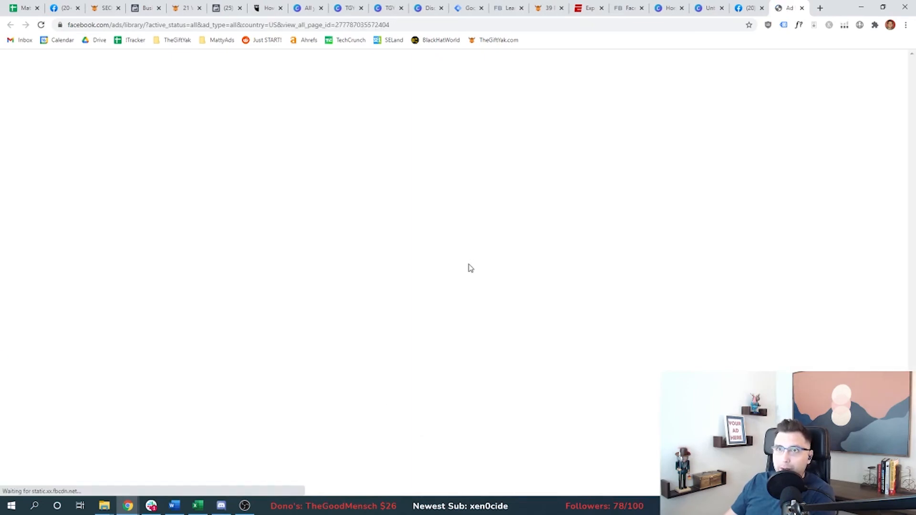
{"action": "scroll", "coordinate": [164, 234], "scroll_direction": "down", "scroll_amount": 3}
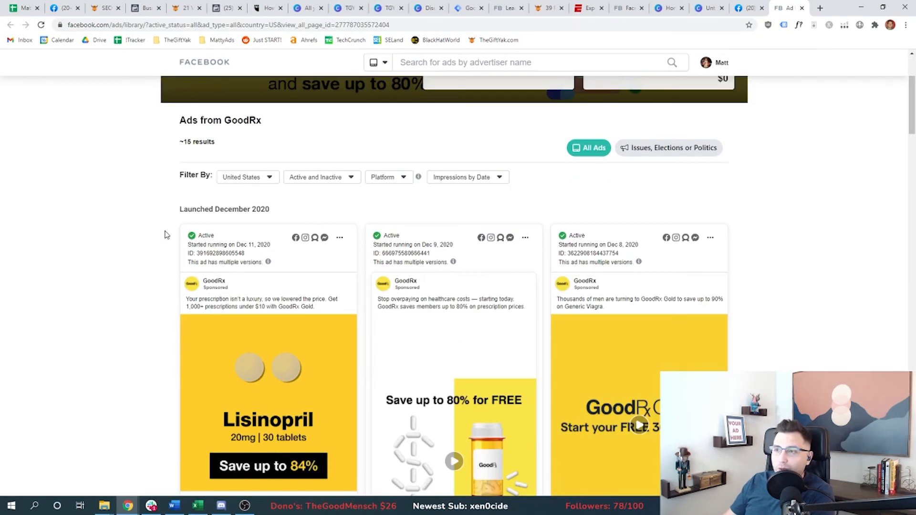
{"action": "scroll", "coordinate": [160, 284], "scroll_direction": "up", "scroll_amount": 1}
{"action": "scroll", "coordinate": [160, 279], "scroll_direction": "down", "scroll_amount": 3}
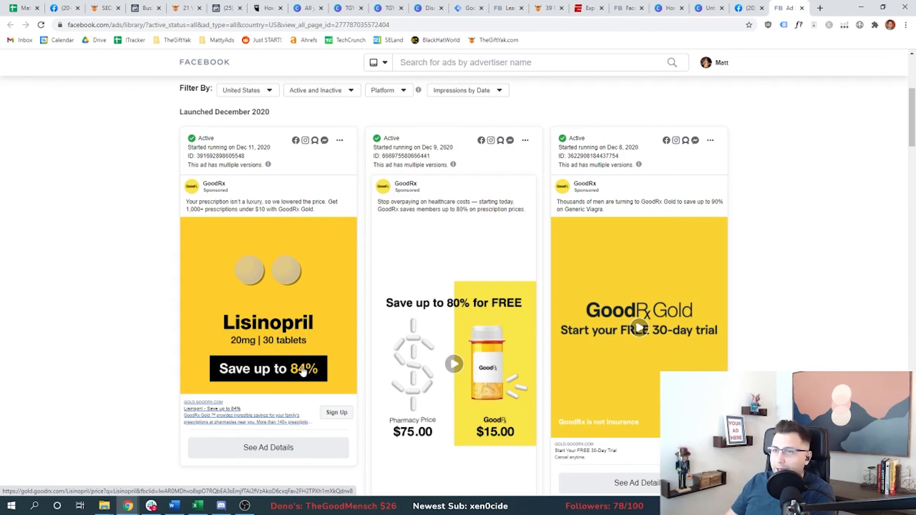
{"action": "scroll", "coordinate": [255, 380], "scroll_direction": "down", "scroll_amount": 10}
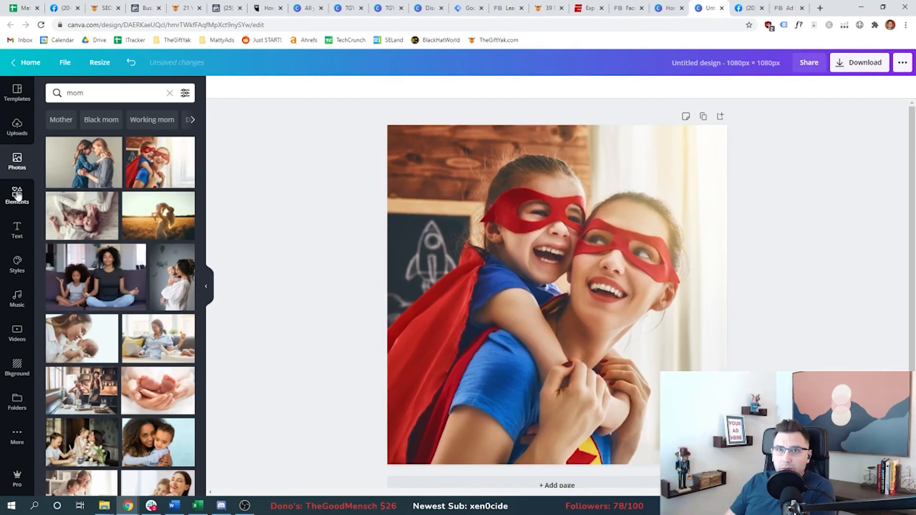
Add a rectangle over the lower part of the mother-and-daughter photo in Canva, in the photo's dark red and slightly transparent
{"action": "left_click", "coordinate": [17, 196]}
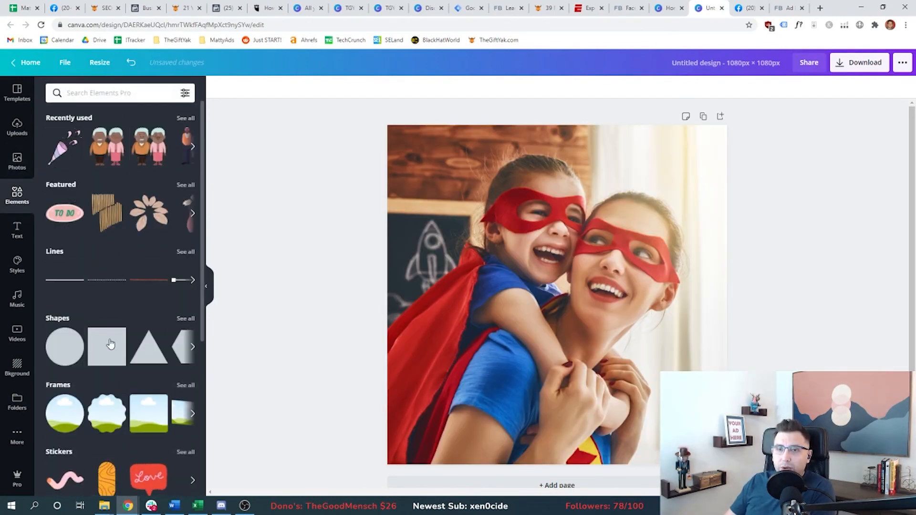
{"action": "left_click", "coordinate": [108, 347]}
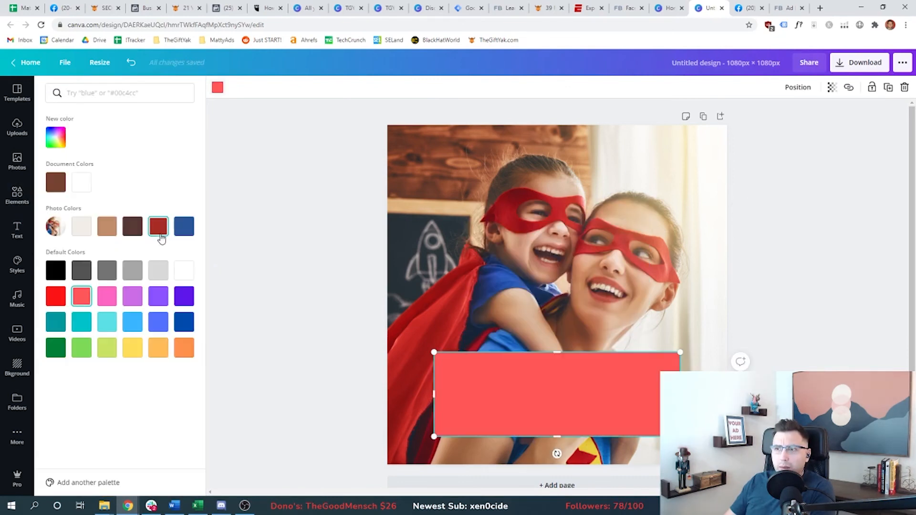
{"action": "left_click", "coordinate": [160, 233]}
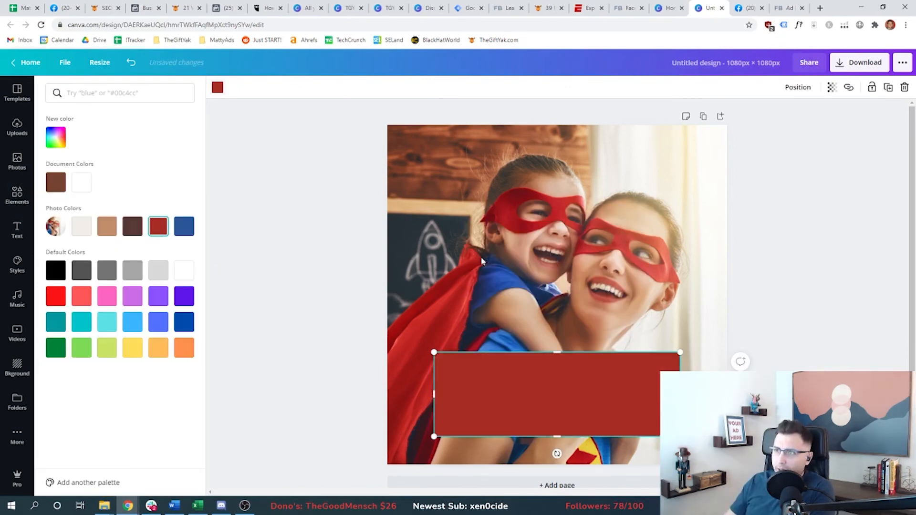
{"action": "left_click", "coordinate": [830, 88]}
{"action": "left_click_drag", "start_coordinate": [805, 114], "coordinate": [800, 114]}
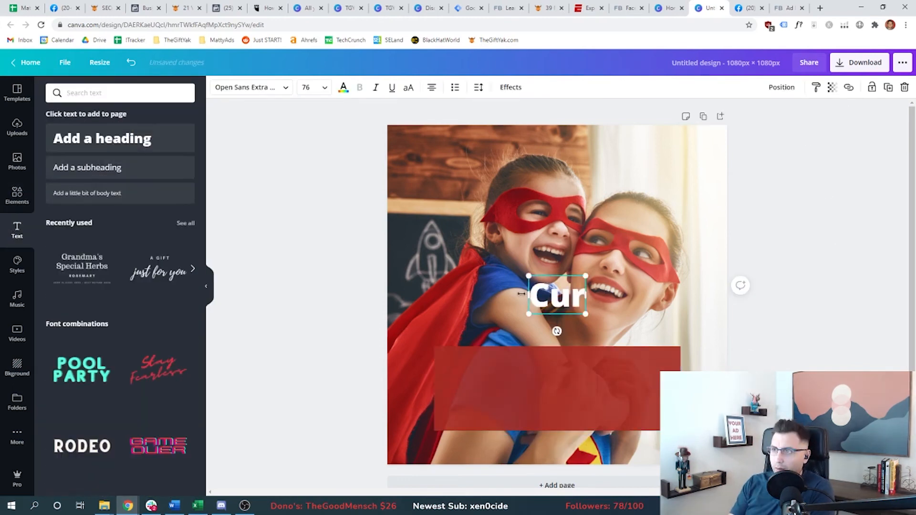
Place the white heading "Curated Valentine's Gifts for Mom" on the red rectangle
{"action": "type", "text": "ated Gift"}
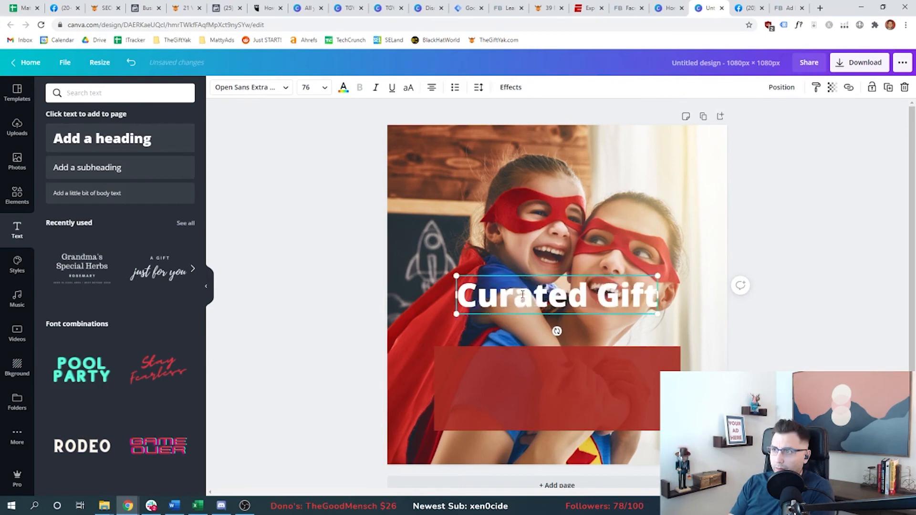
{"action": "type", "text": "s for Mom"}
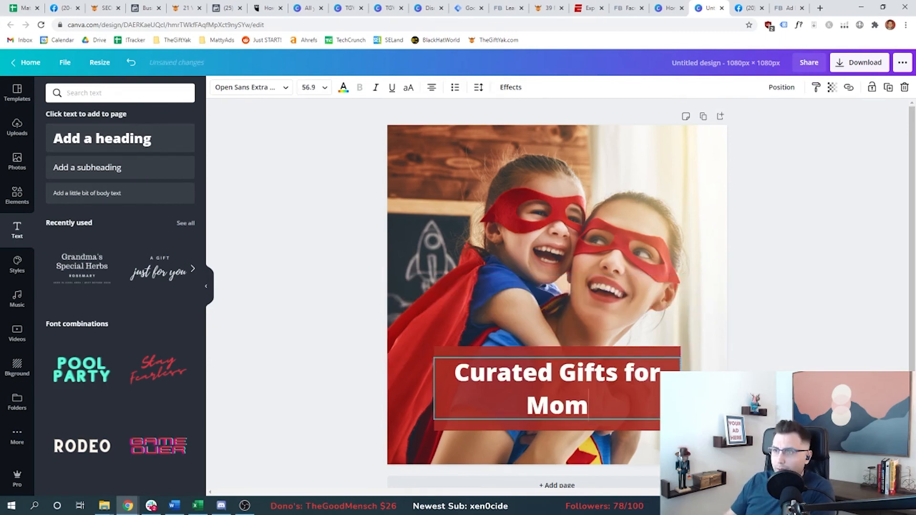
{"action": "key", "text": "Escape"}
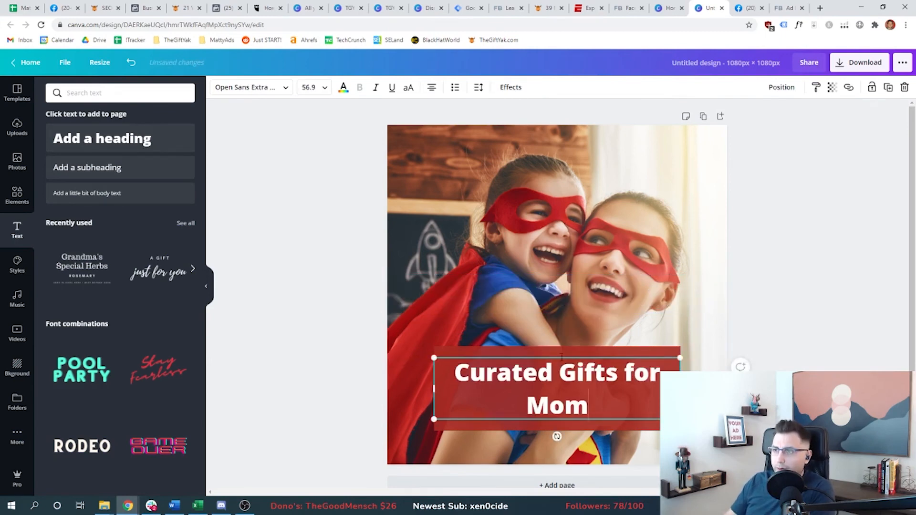
{"action": "left_click", "coordinate": [560, 374]}
{"action": "type", "text": "Valentine's"}
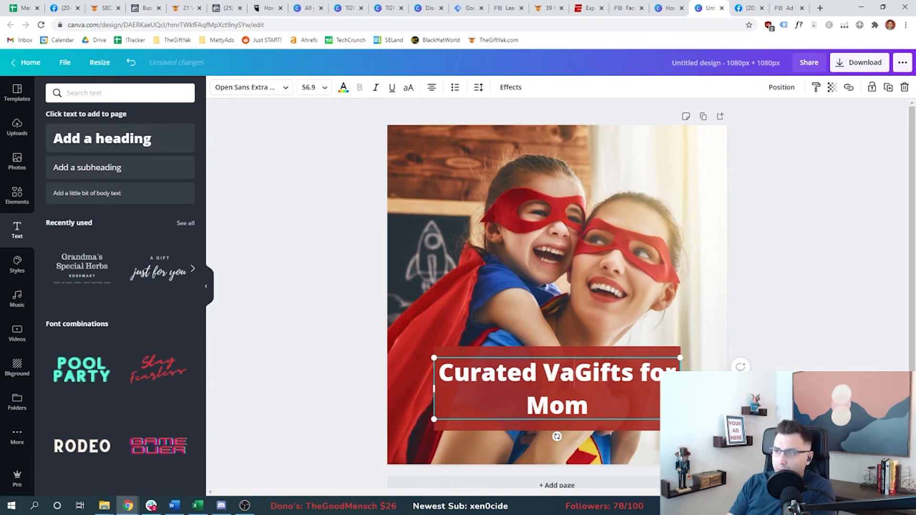
Get the red rectangle's hex colour code from its custom colour settings
{"action": "left_click", "coordinate": [557, 352]}
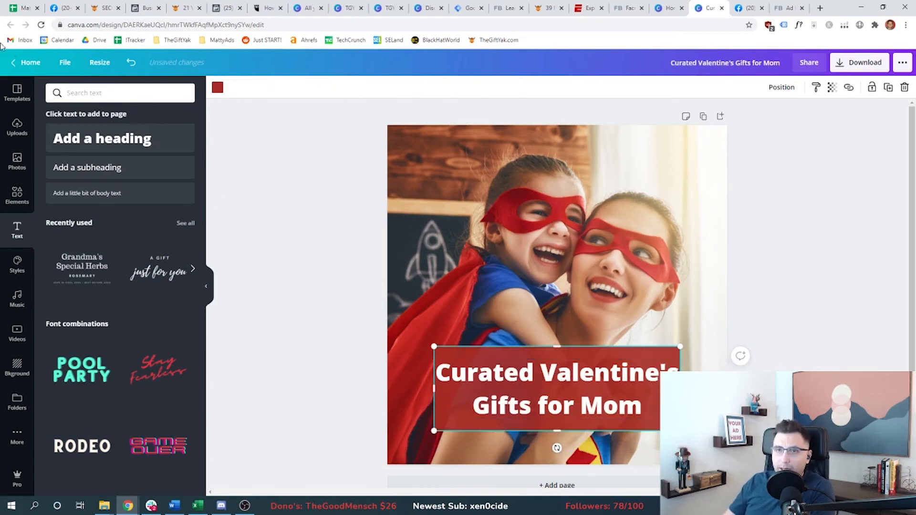
{"action": "left_click", "coordinate": [217, 88]}
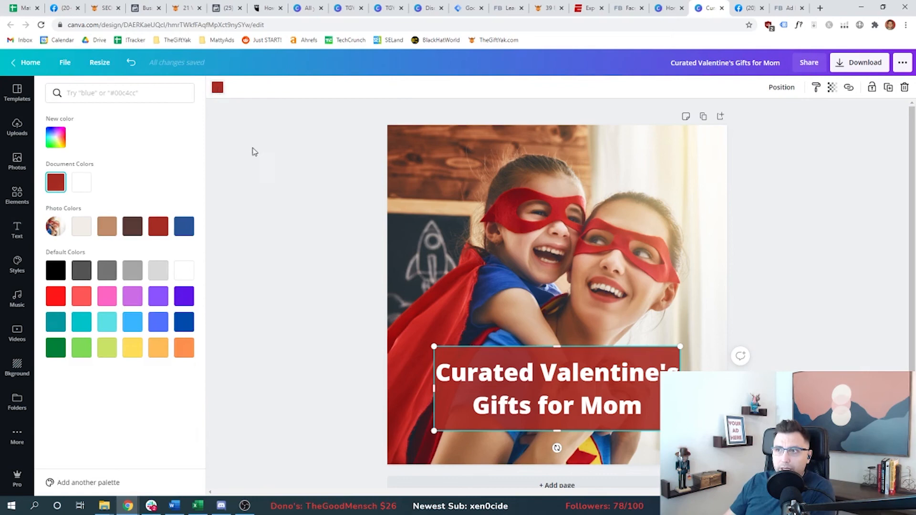
{"action": "left_click", "coordinate": [55, 138]}
{"action": "left_click", "coordinate": [145, 240]}
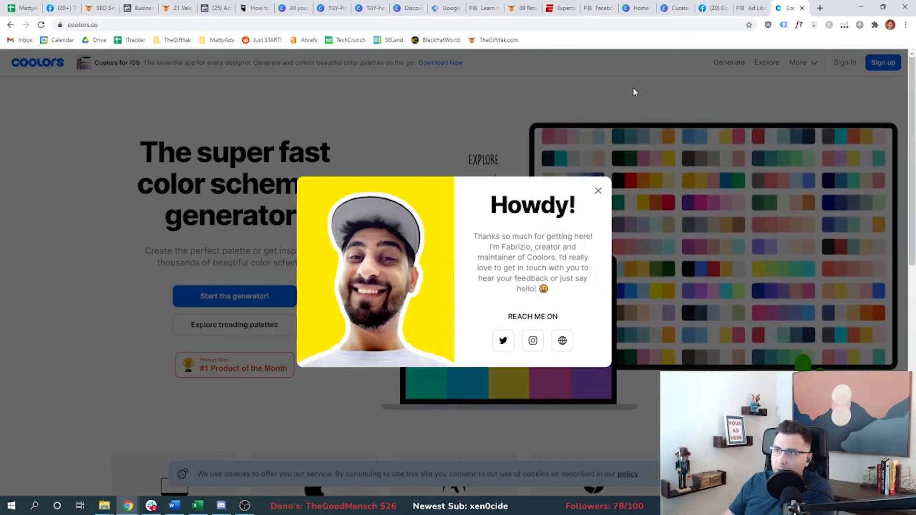
Look up the hex colour A72C24 in the Coolors color picker and examine its colour harmonies for a complementary colour
{"action": "left_click", "coordinate": [701, 109]}
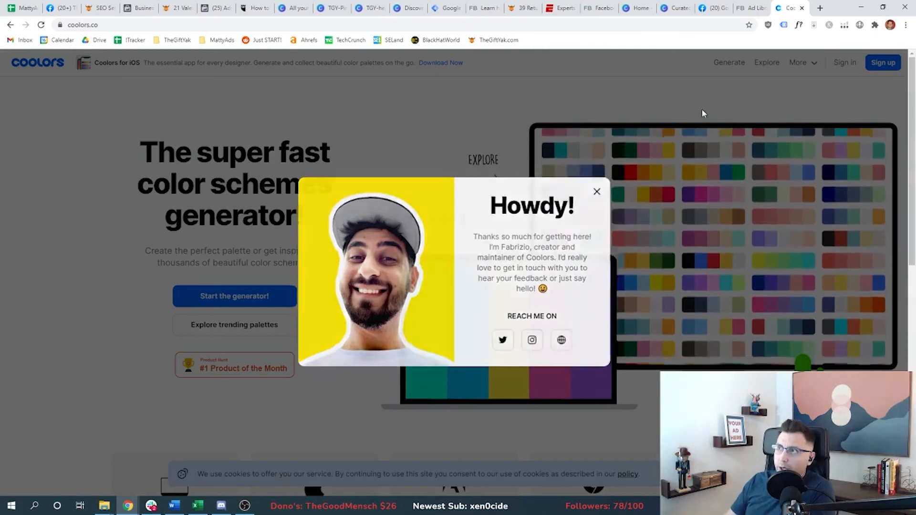
{"action": "mouse_move", "coordinate": [803, 63]}
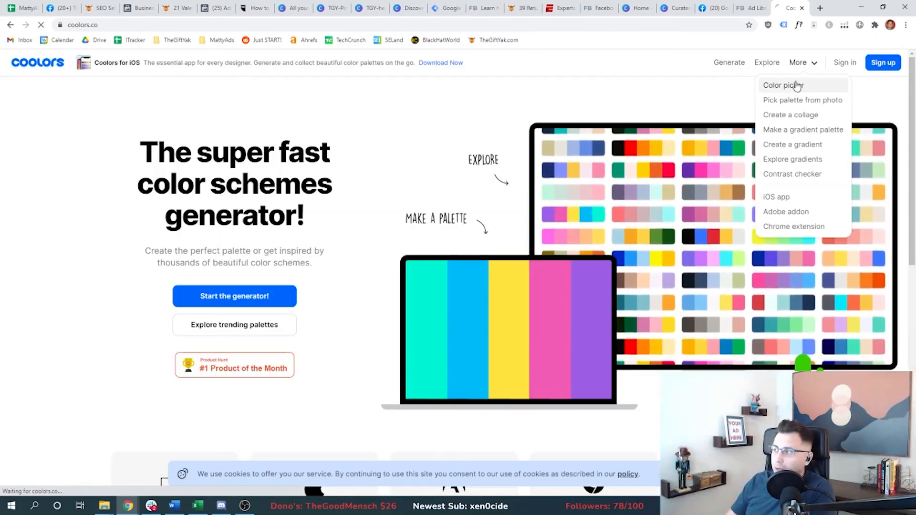
{"action": "left_click", "coordinate": [796, 86]}
{"action": "double_click", "coordinate": [344, 248]}
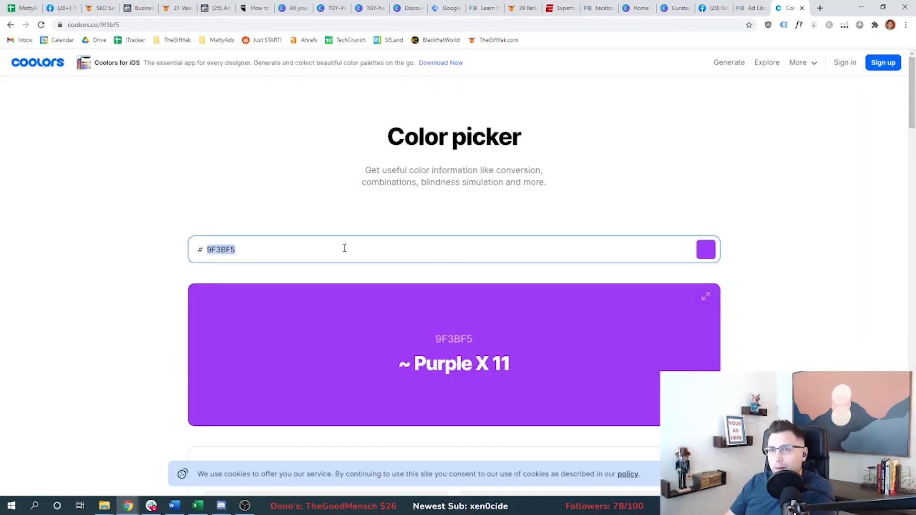
{"action": "type", "text": "A72C24"}
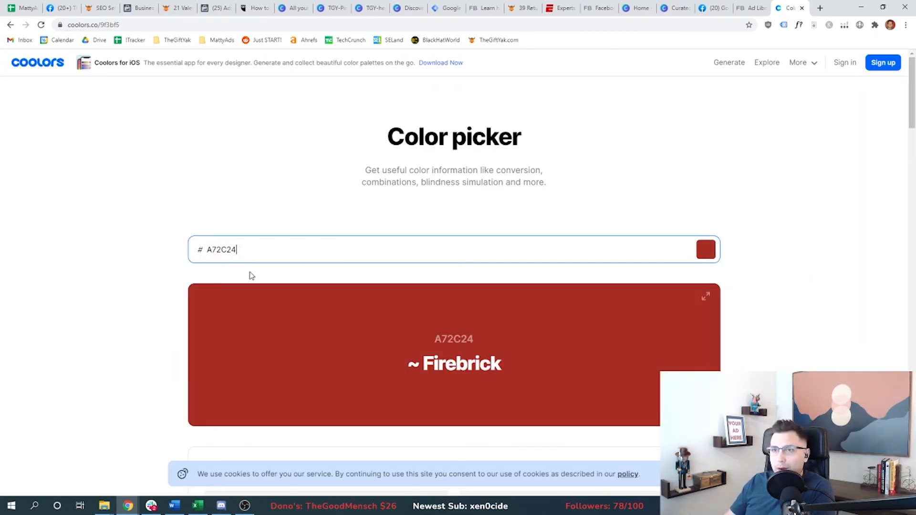
{"action": "scroll", "coordinate": [382, 367], "scroll_direction": "down", "scroll_amount": 15}
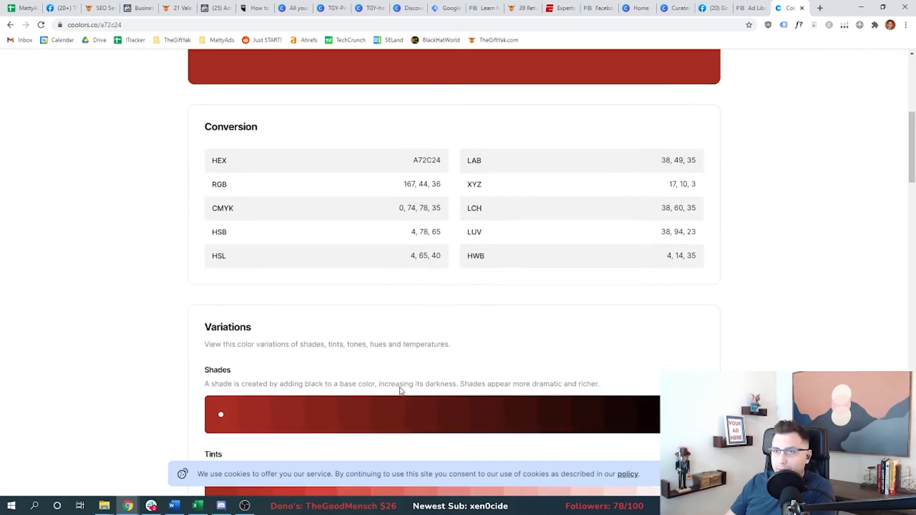
{"action": "scroll", "coordinate": [403, 358], "scroll_direction": "down", "scroll_amount": 6}
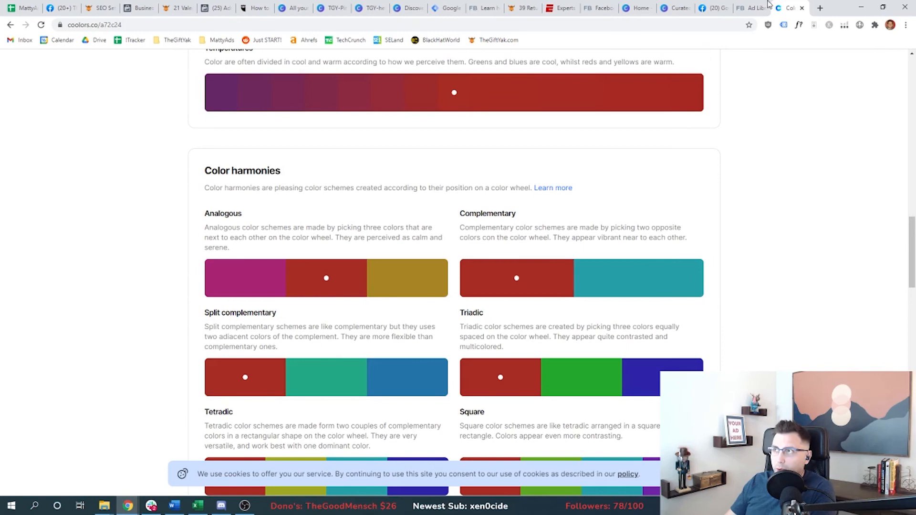
Return to the Canva design and set the colour of the rectangle behind the heading to 249FA8
{"action": "left_click", "coordinate": [674, 8]}
{"action": "type", "text": "249FA8"}
{"action": "left_click", "coordinate": [795, 232]}
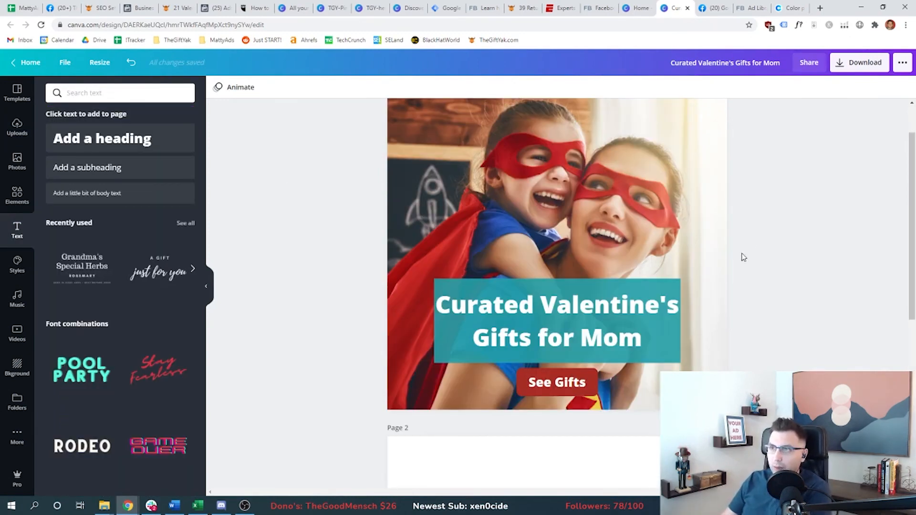
Duplicate page 1 of the design and delete the superhero mother-and-daughter photo from the copy
{"action": "scroll", "coordinate": [697, 116], "scroll_direction": "up", "scroll_amount": 1}
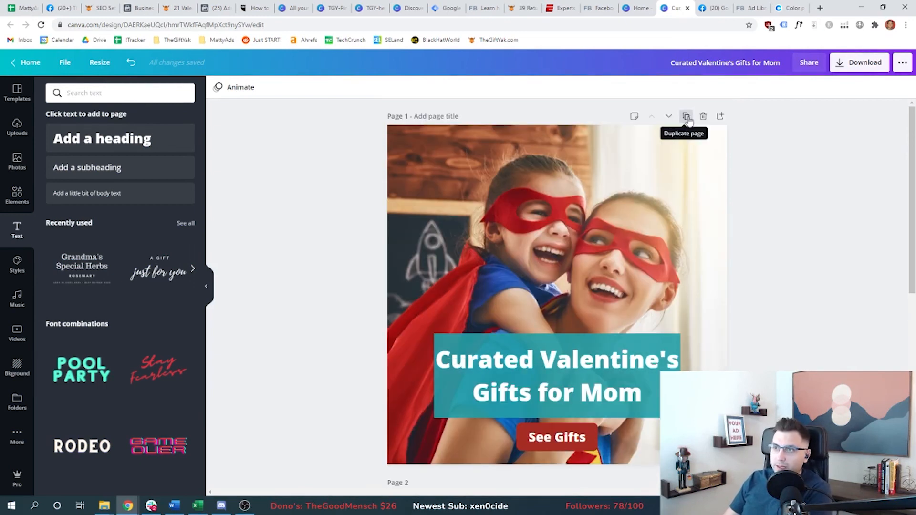
{"action": "left_click", "coordinate": [686, 116]}
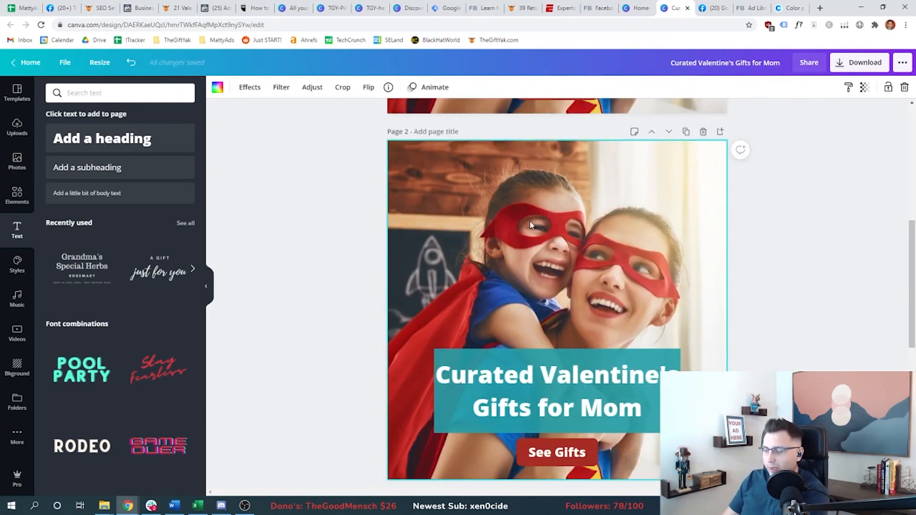
{"action": "key", "text": "Delete"}
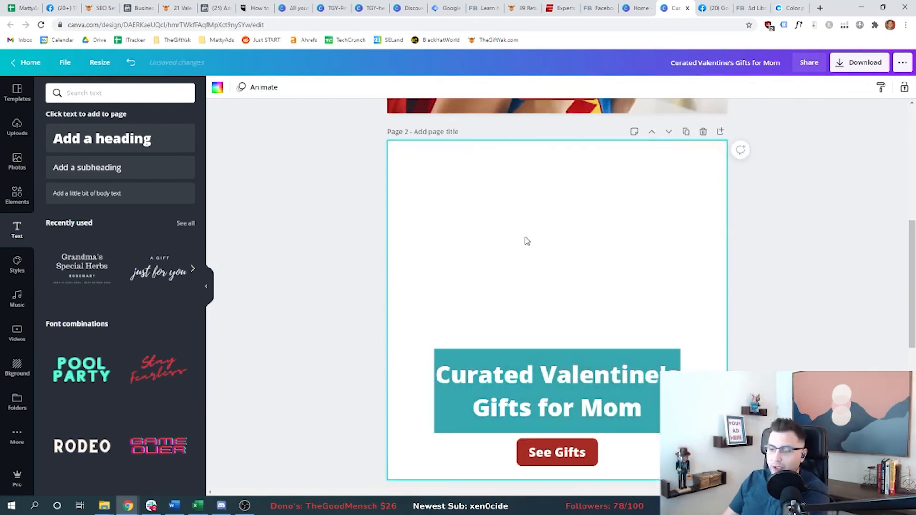
Fill the background of page 2 with the "mom" photo of a laughing mother and adult daughter lying in bed, and compare both pages
{"action": "left_click", "coordinate": [16, 161]}
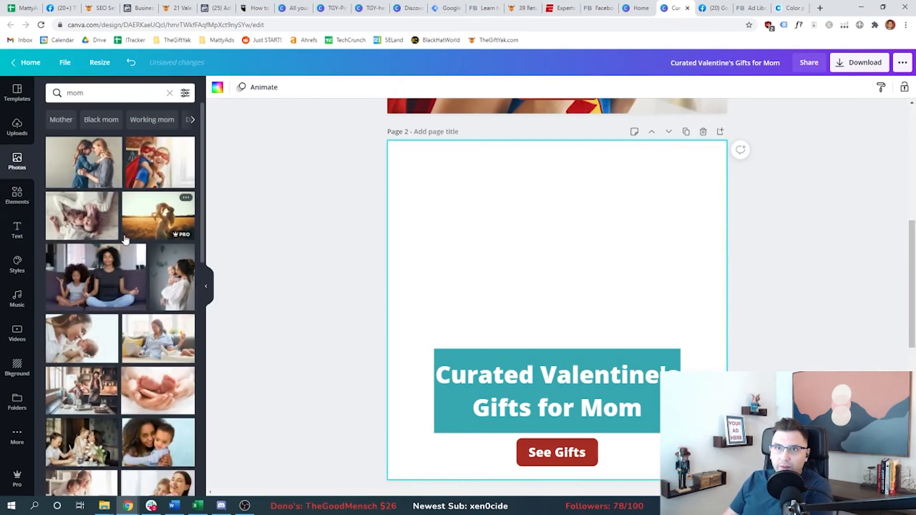
{"action": "scroll", "coordinate": [108, 308], "scroll_direction": "down", "scroll_amount": 1}
{"action": "scroll", "coordinate": [108, 308], "scroll_direction": "down", "scroll_amount": 3}
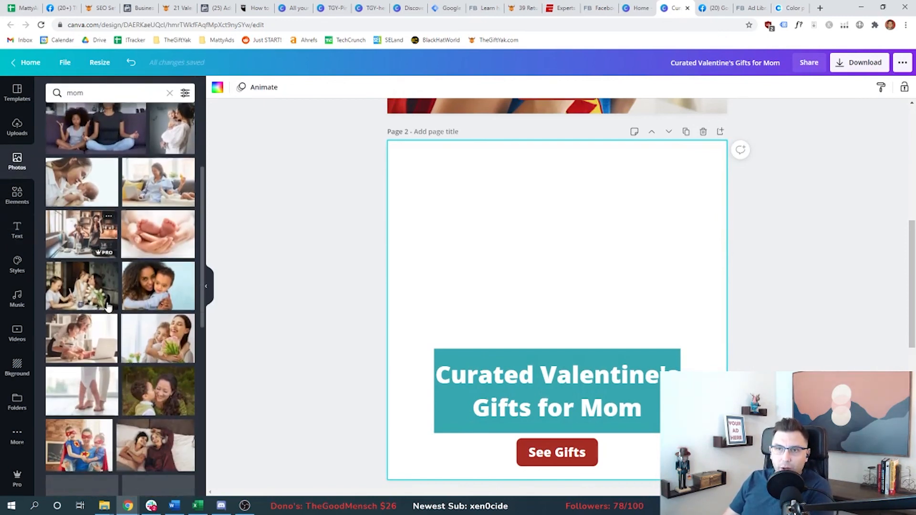
{"action": "left_click", "coordinate": [138, 403]}
{"action": "left_click_drag", "start_coordinate": [544, 290], "coordinate": [507, 210]}
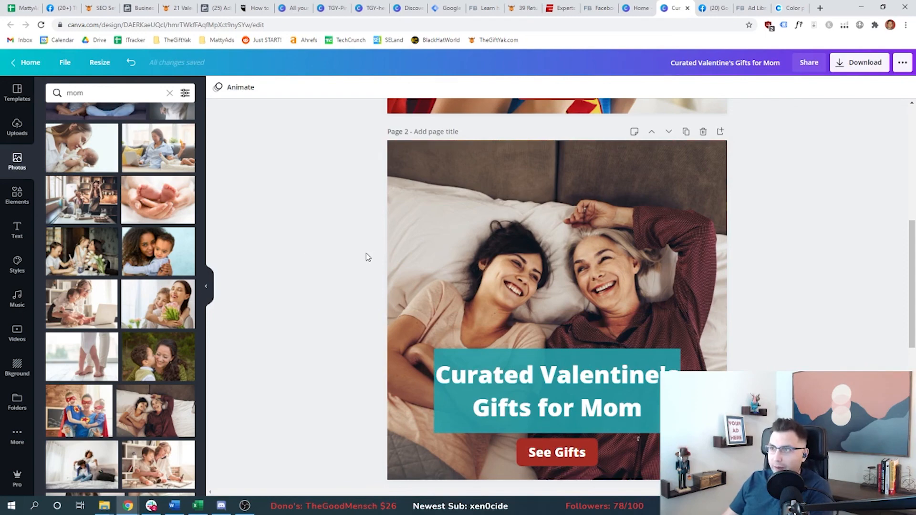
{"action": "scroll", "coordinate": [358, 248], "scroll_direction": "up", "scroll_amount": 1}
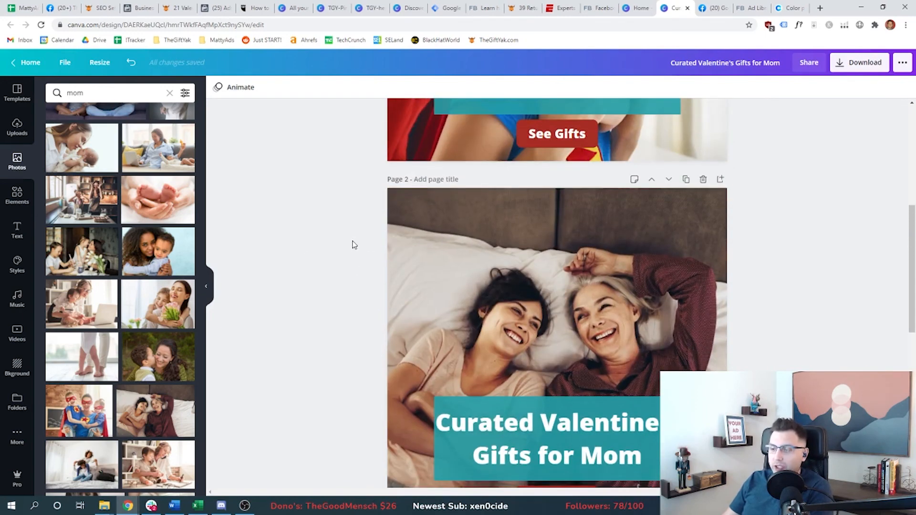
{"action": "scroll", "coordinate": [354, 245], "scroll_direction": "up", "scroll_amount": 1}
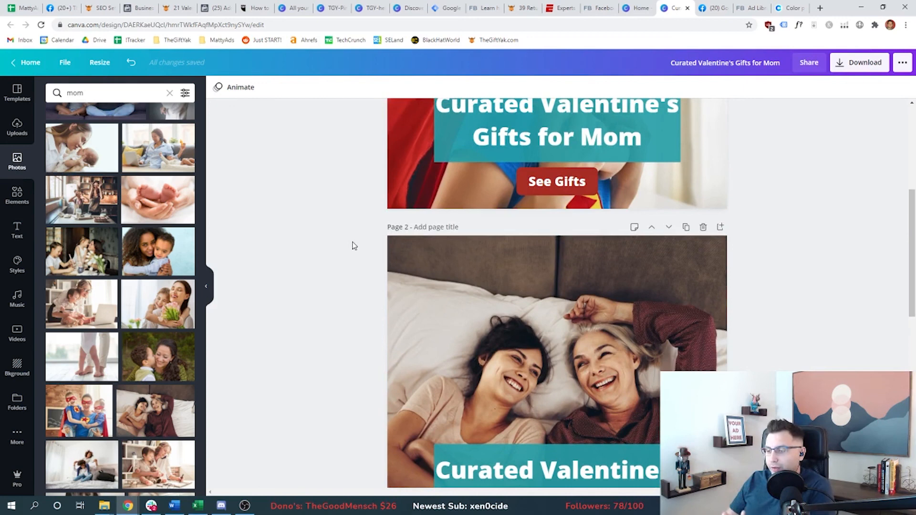
{"action": "scroll", "coordinate": [352, 248], "scroll_direction": "down", "scroll_amount": 3}
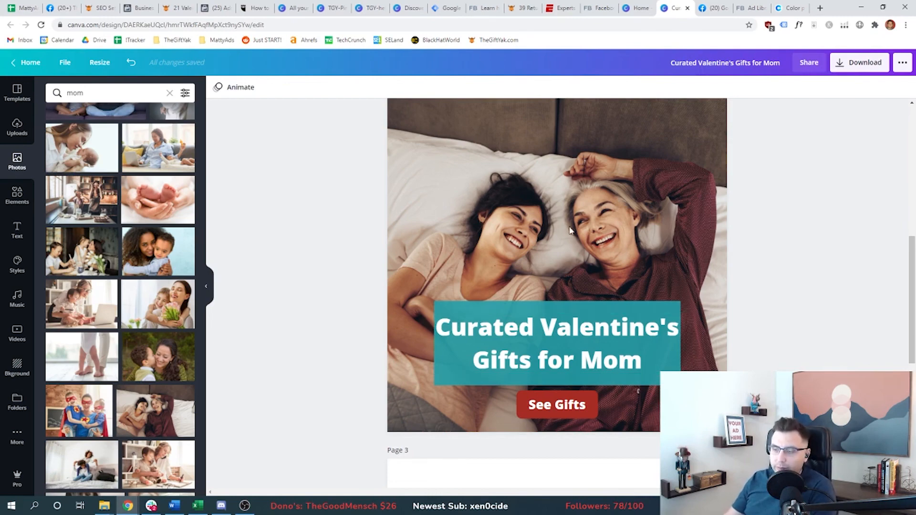
Switch to Facebook Ads Manager and add the finished mother-and-daughter bed image as the ad's media
{"action": "left_click", "coordinate": [216, 11]}
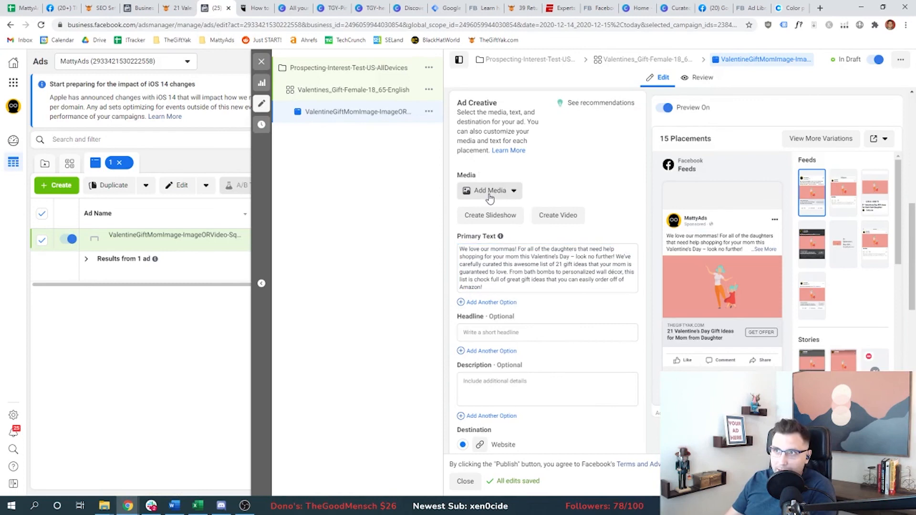
{"action": "left_click", "coordinate": [490, 191]}
{"action": "left_click", "coordinate": [492, 213]}
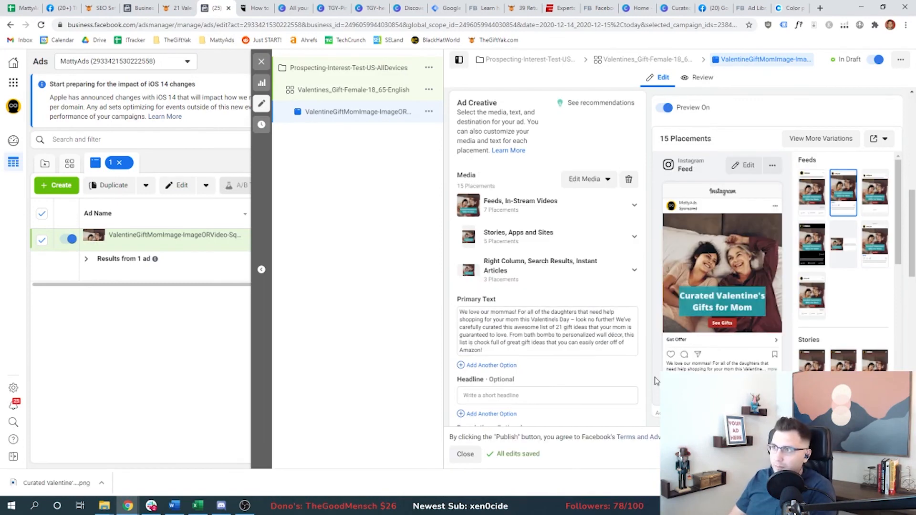